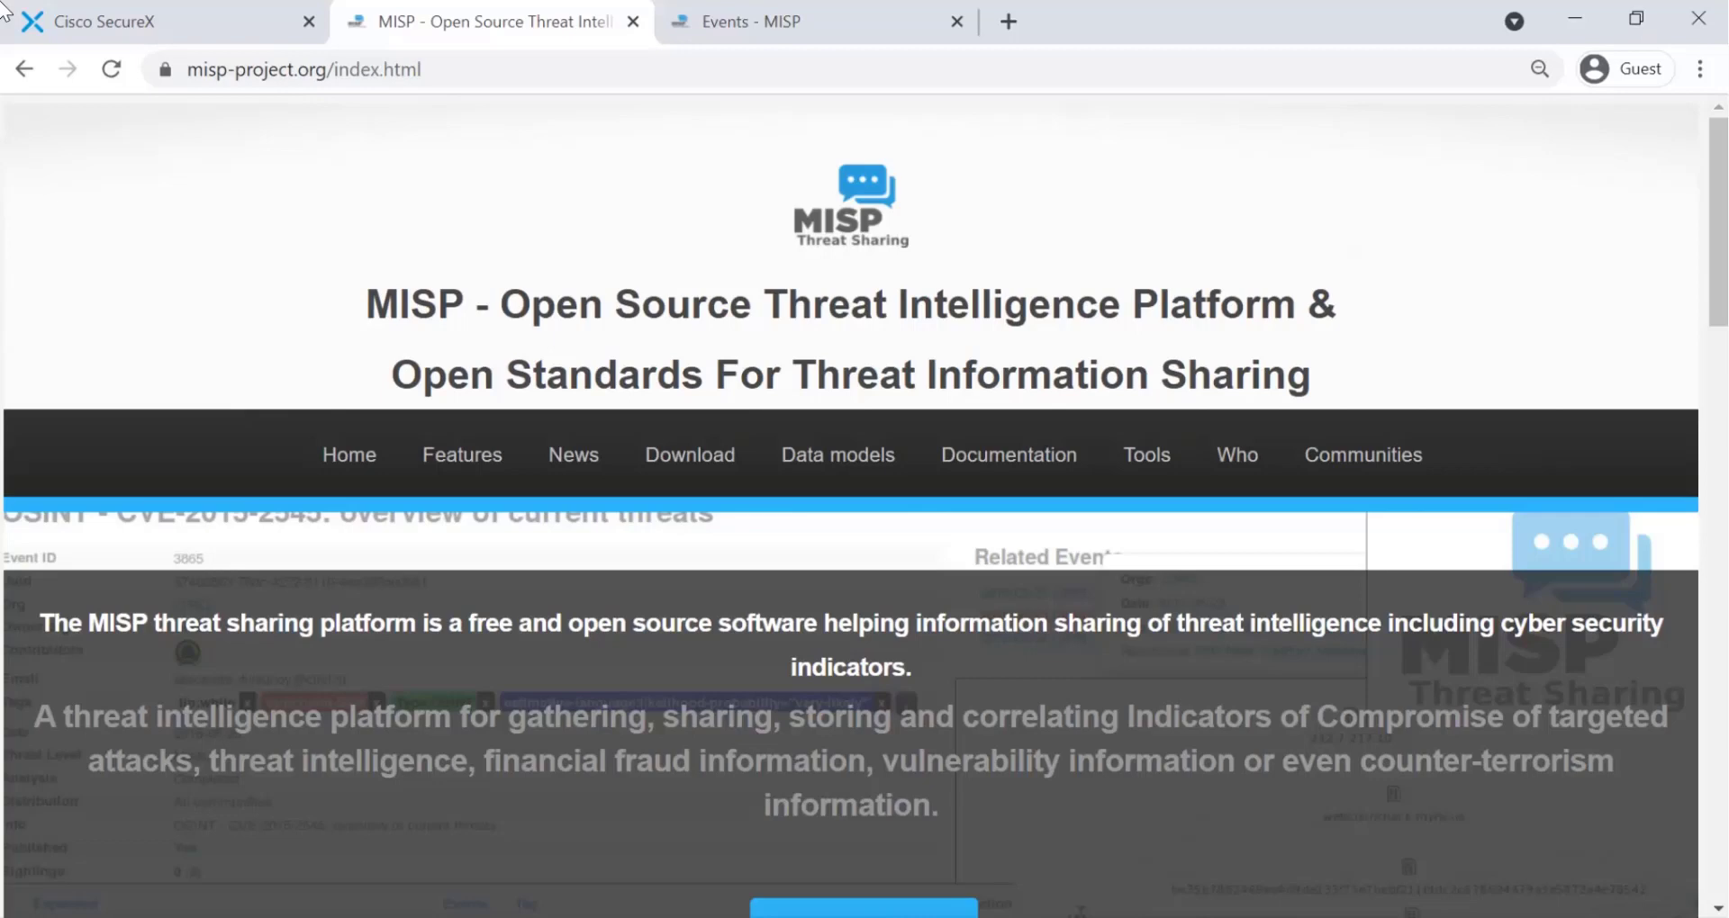
Browse Available Integration Modules to the MISP card and start adding a new MISP module
click(182, 23)
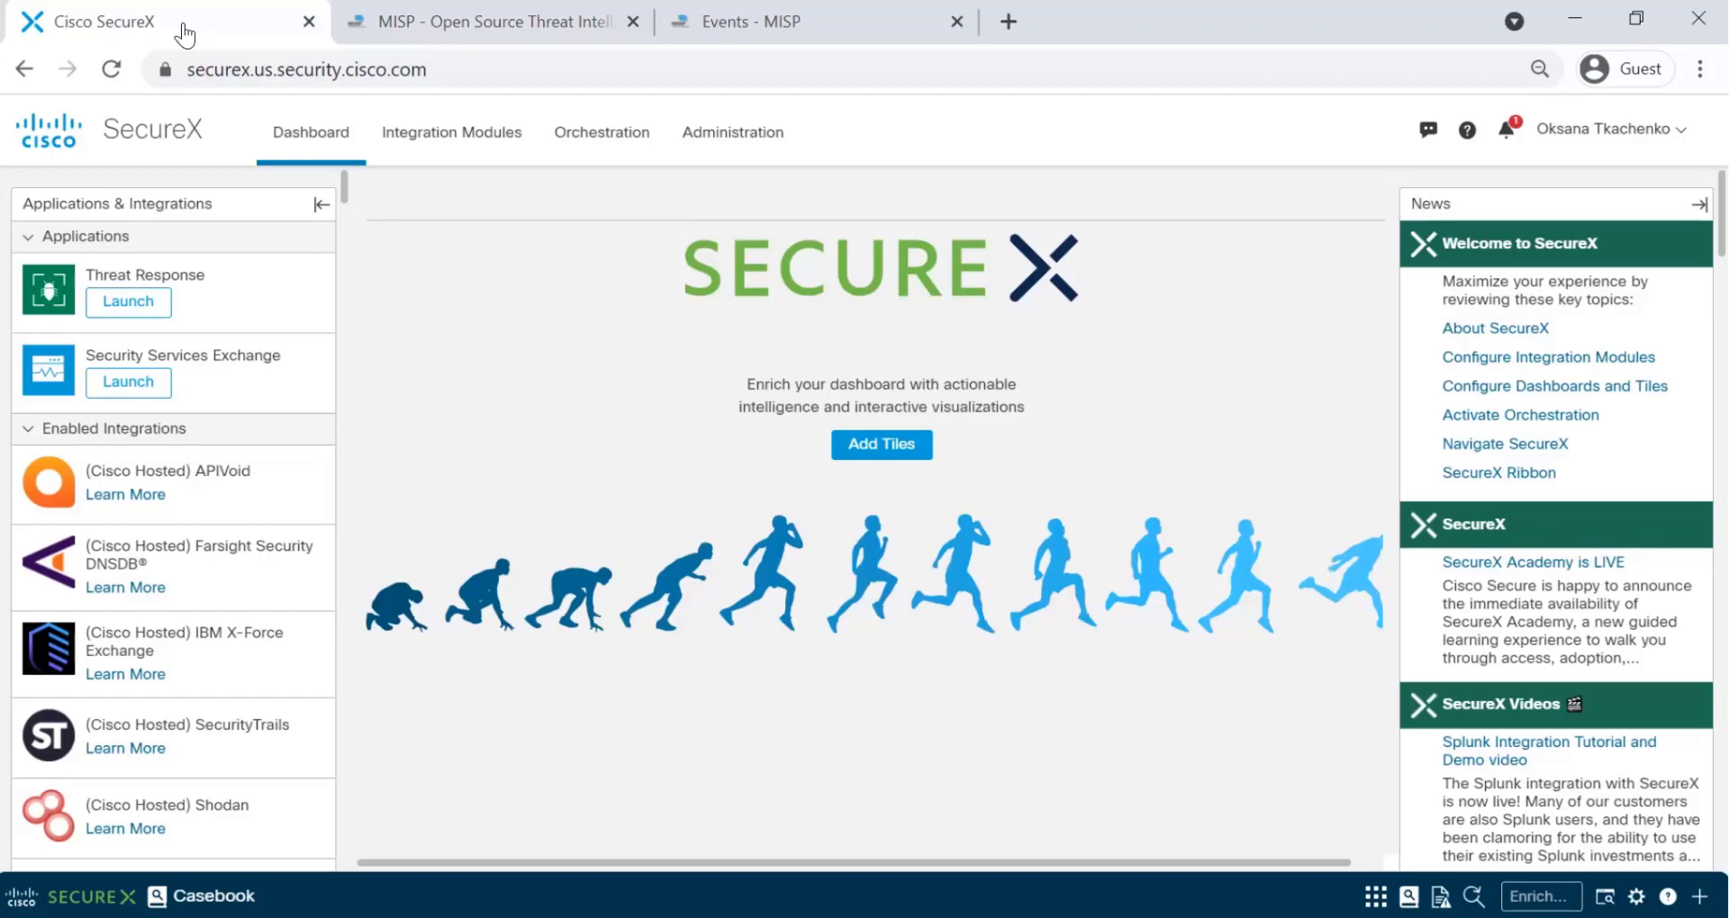
click(461, 149)
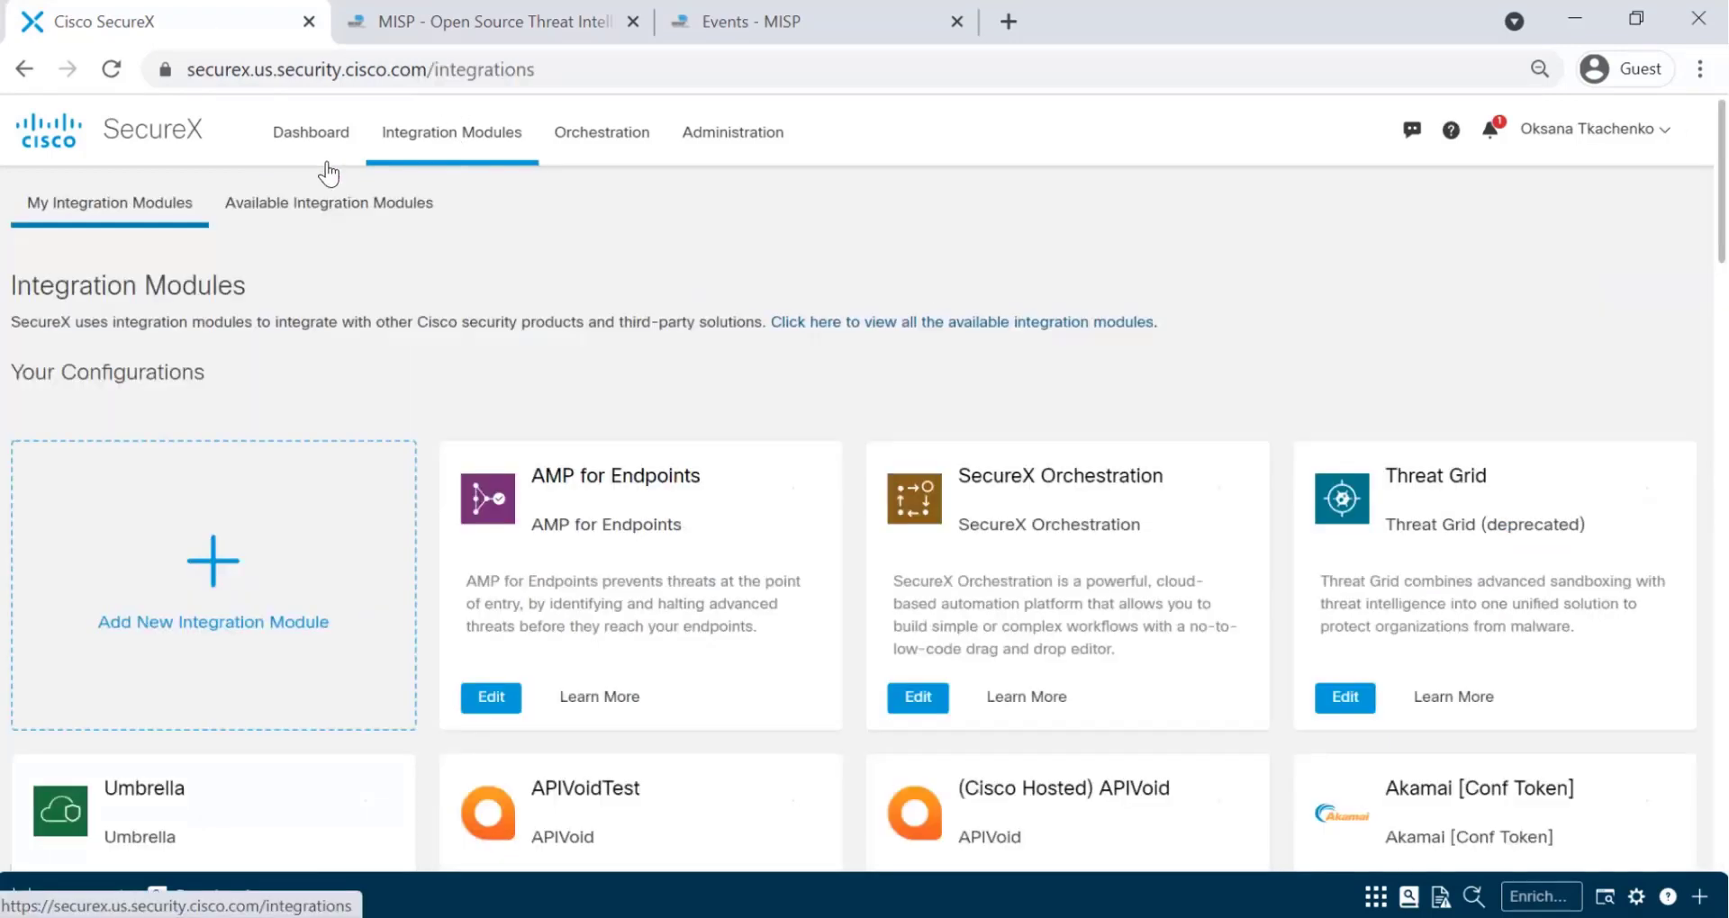
click(291, 224)
scroll(332, 617, down, 15)
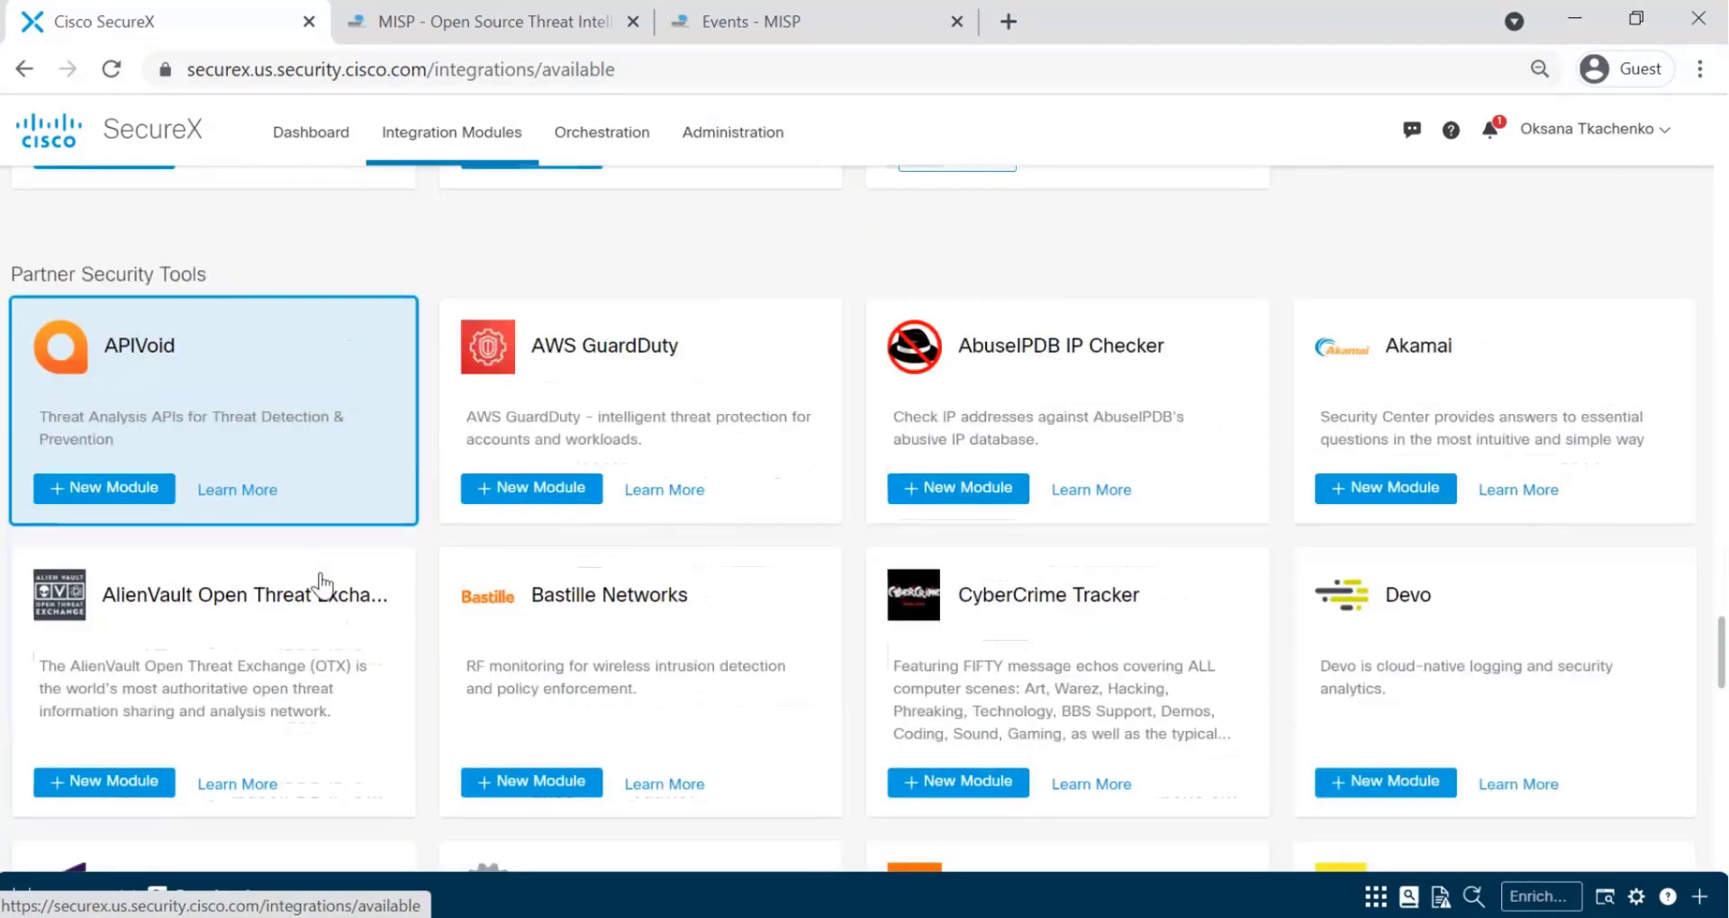
scroll(321, 585, down, 10)
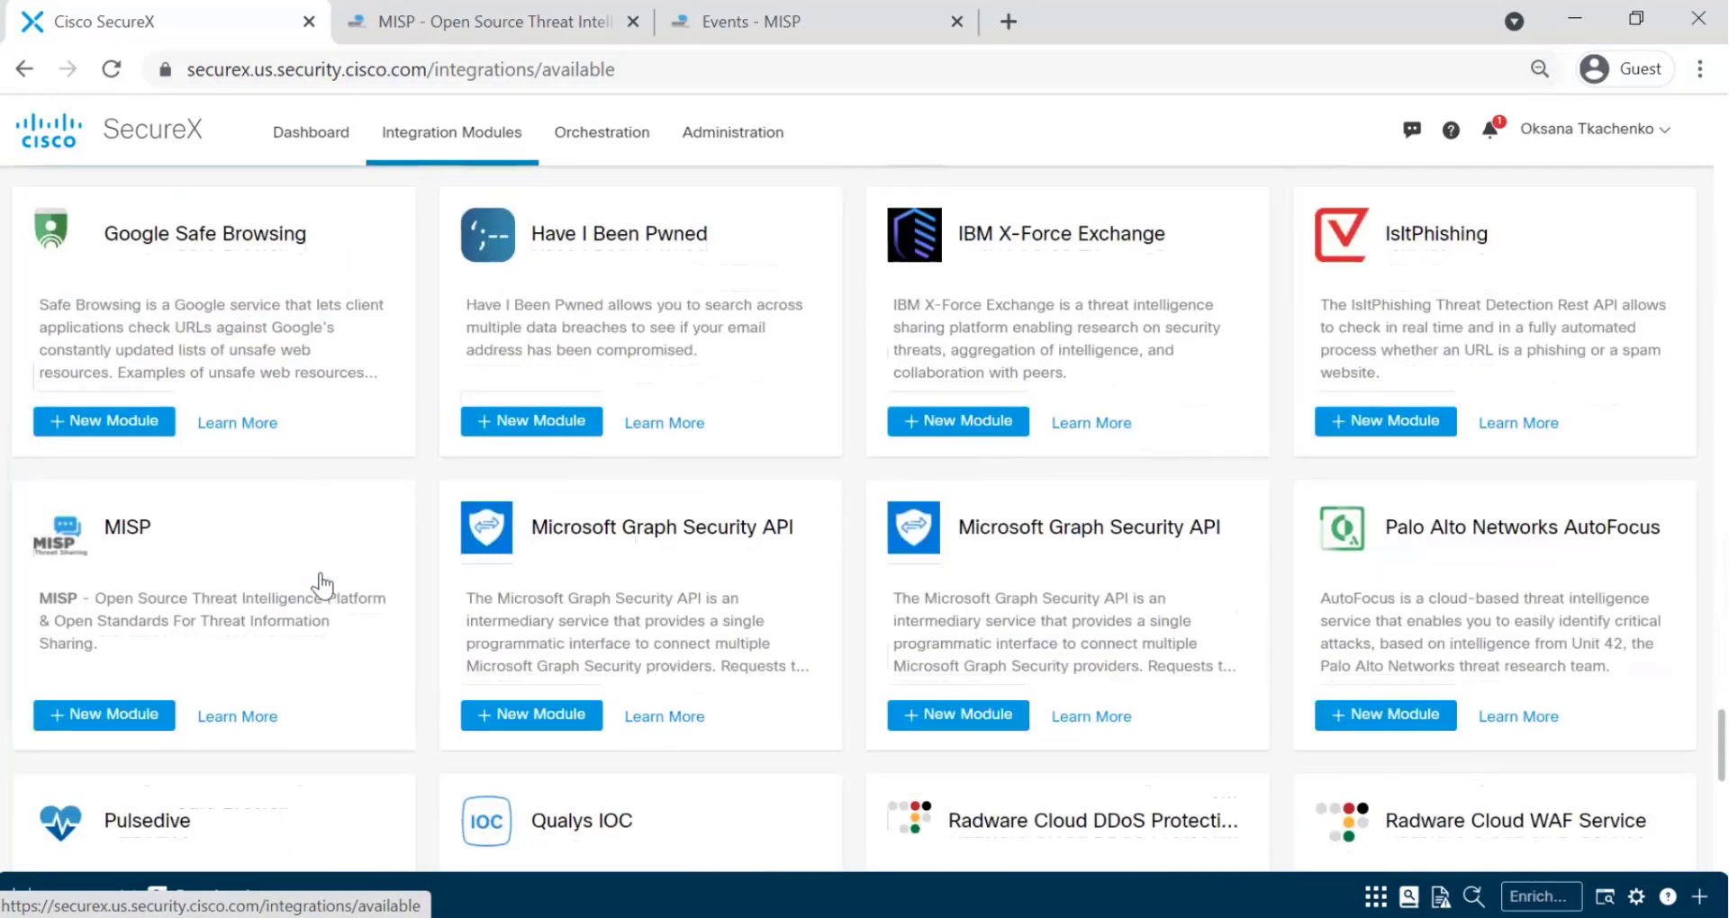
click(322, 585)
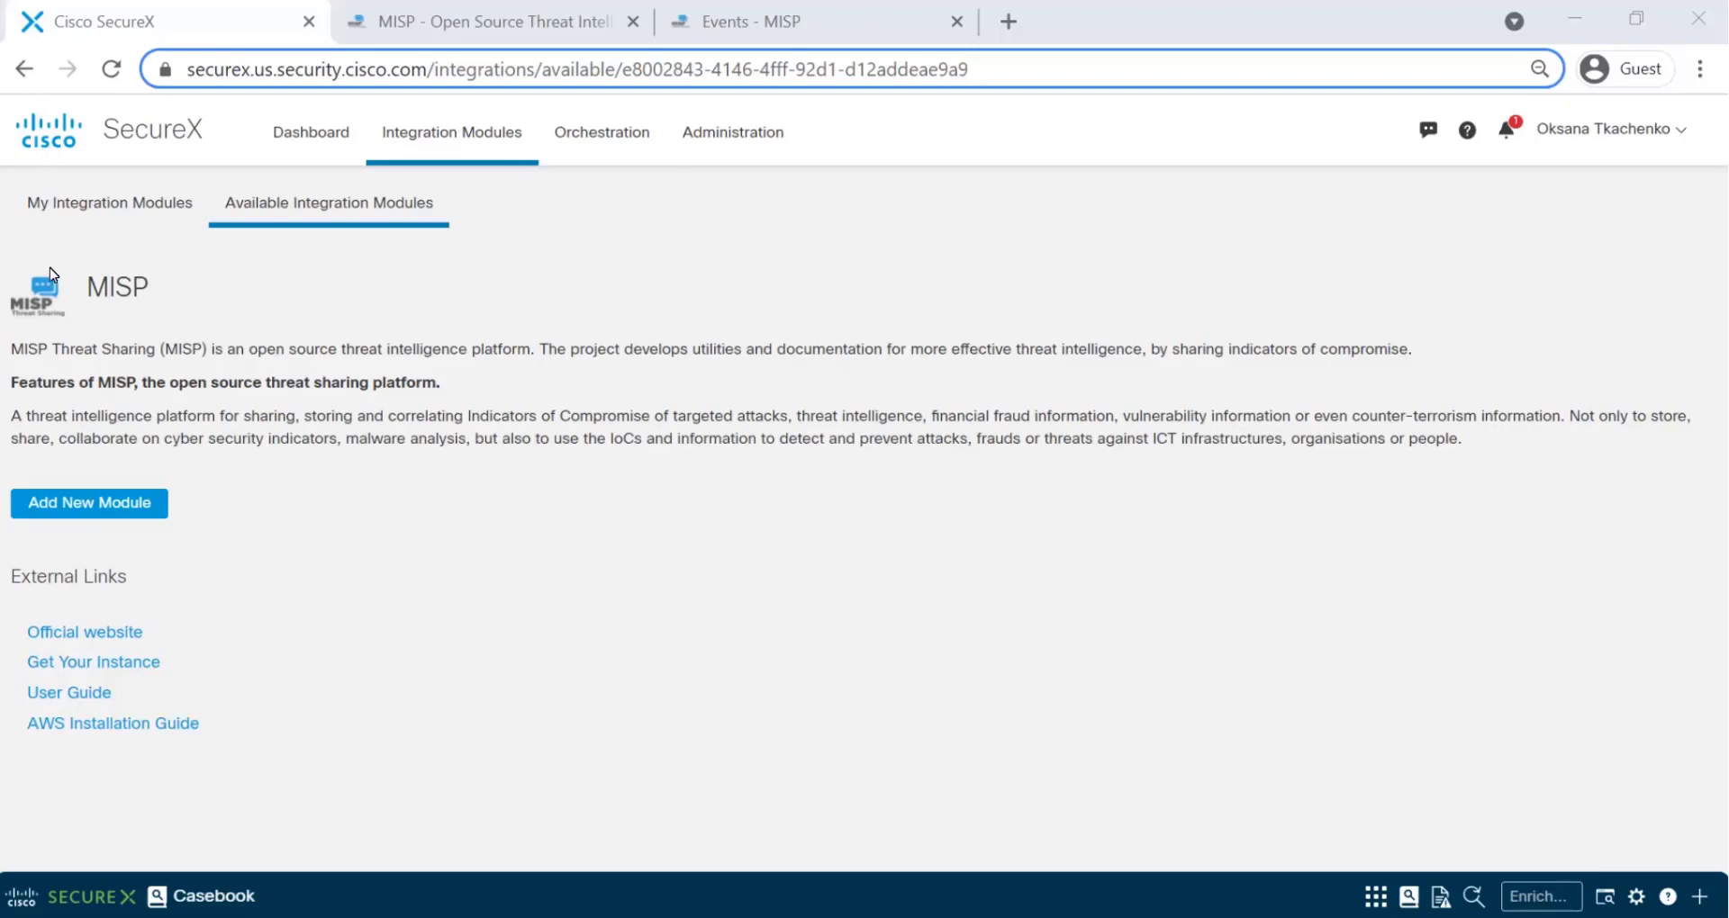
click(54, 502)
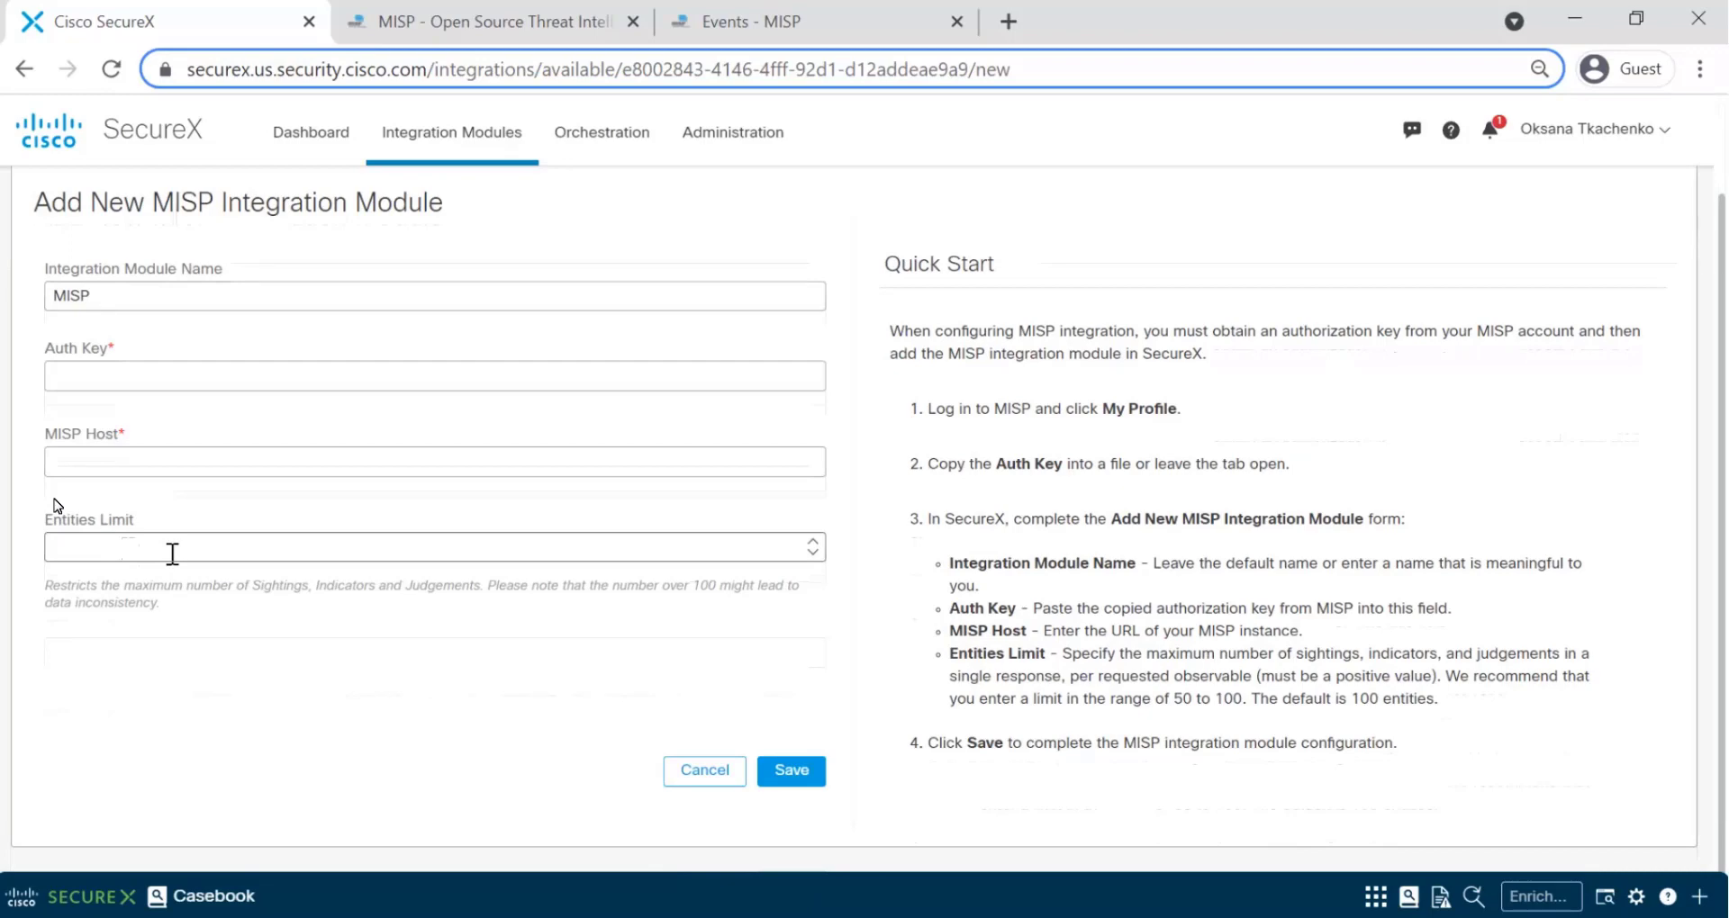
View the Authkey on the MISP user profile, then return to the SecureX MISP integration page
click(736, 18)
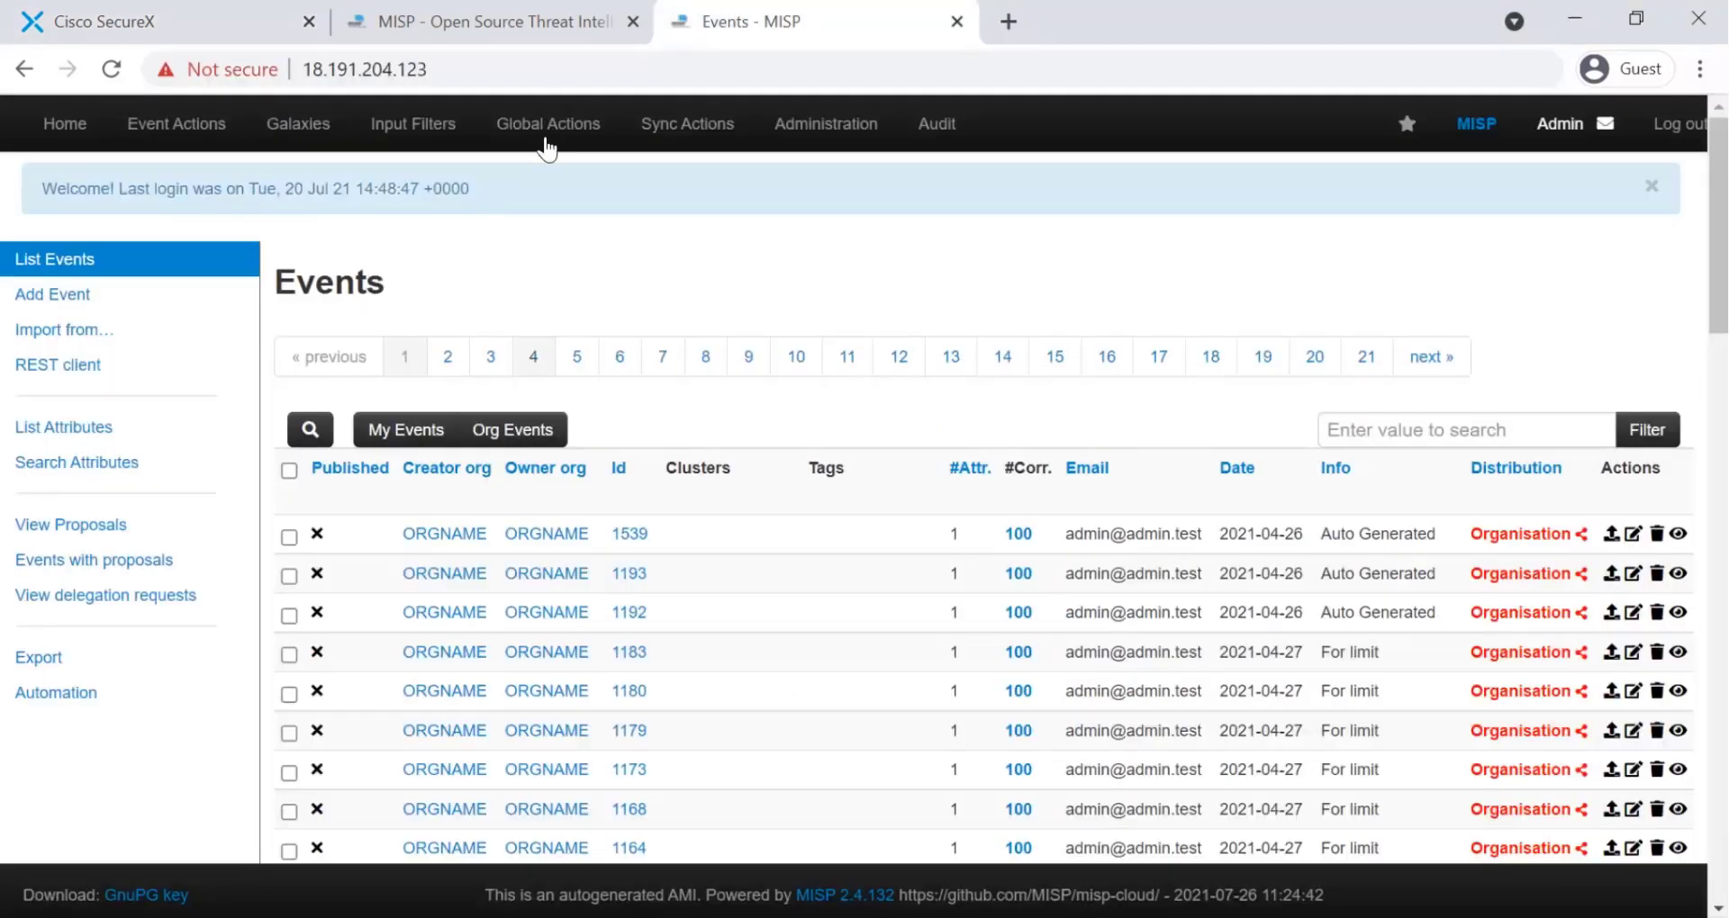
mouse_move(547, 147)
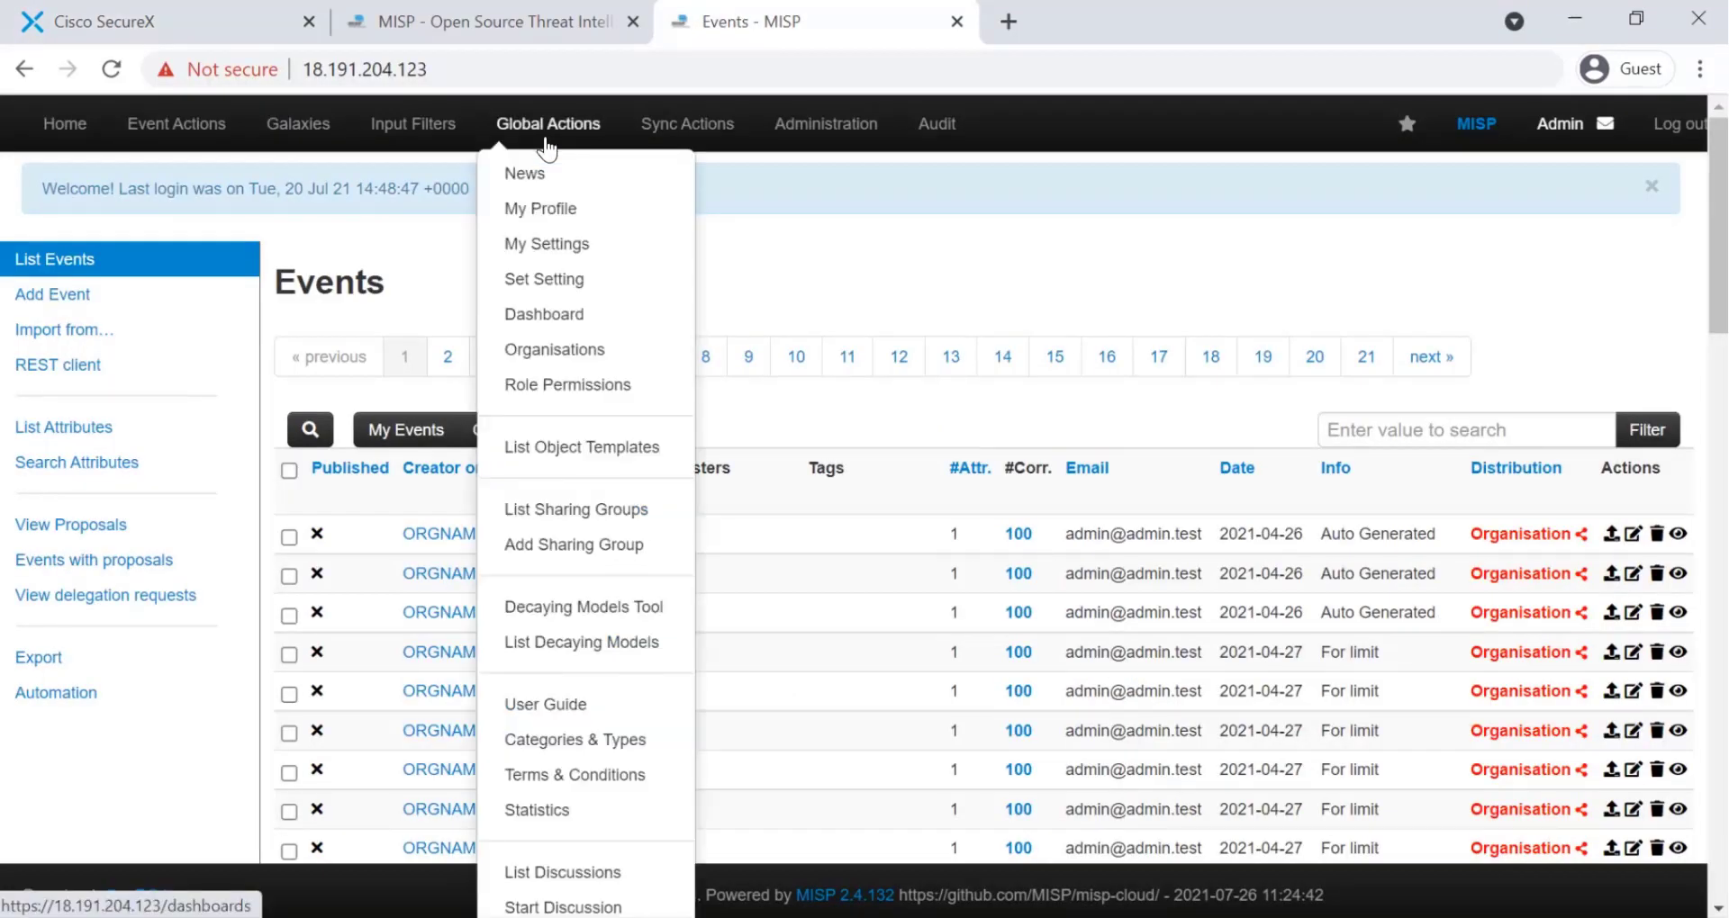
click(539, 210)
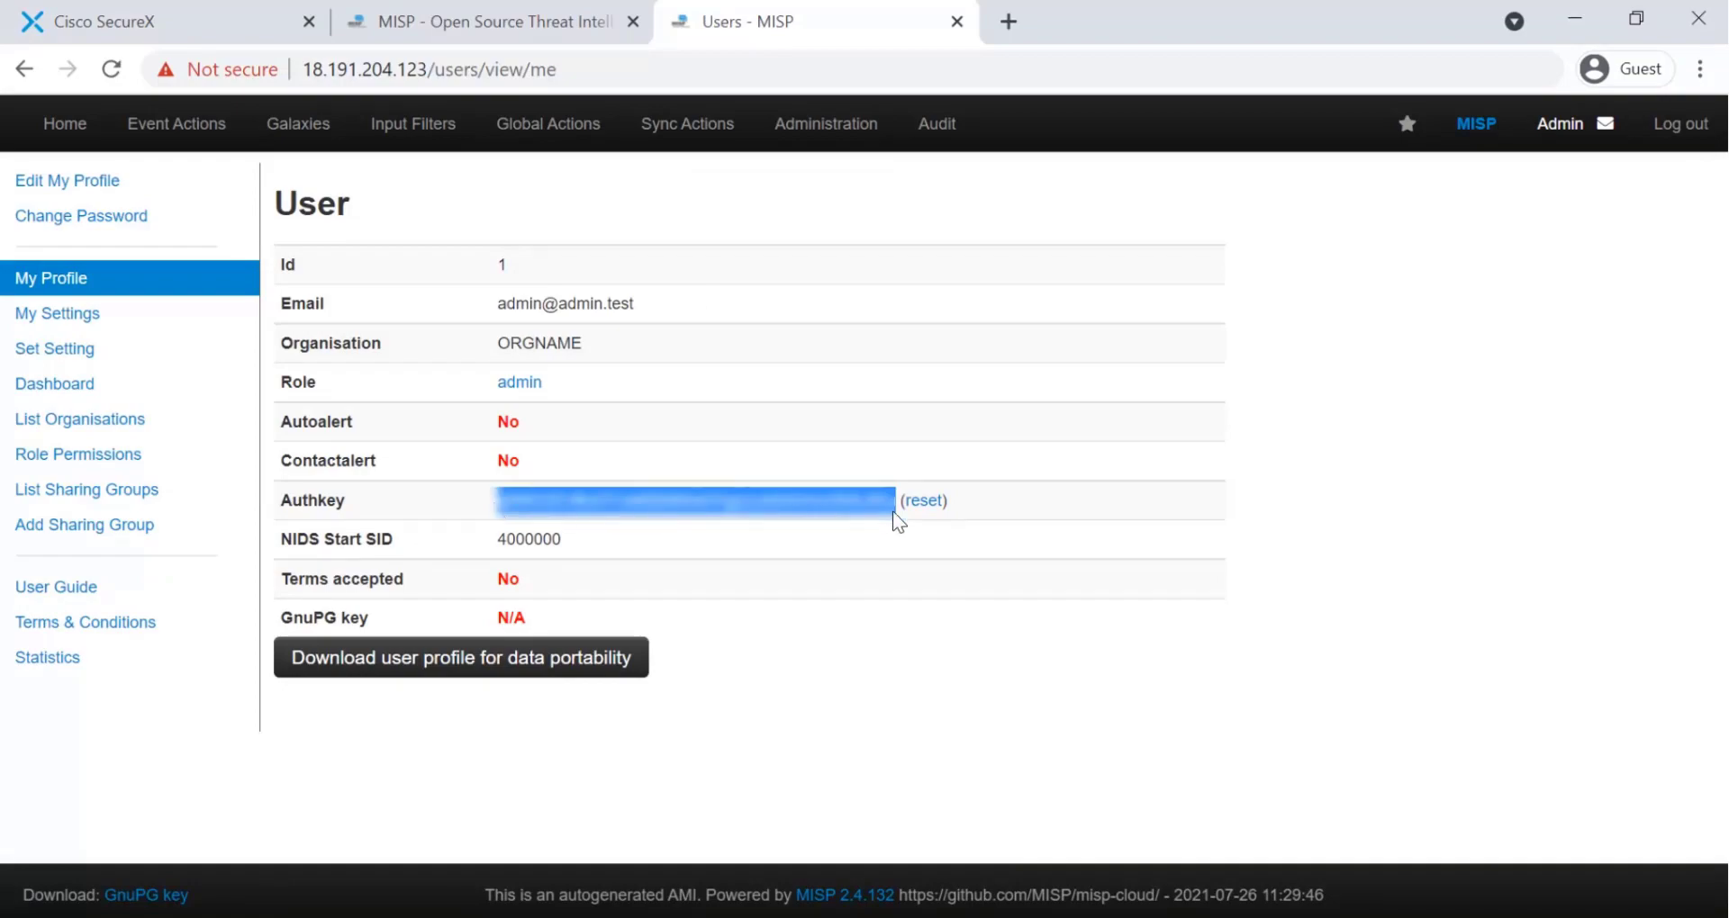
click(205, 23)
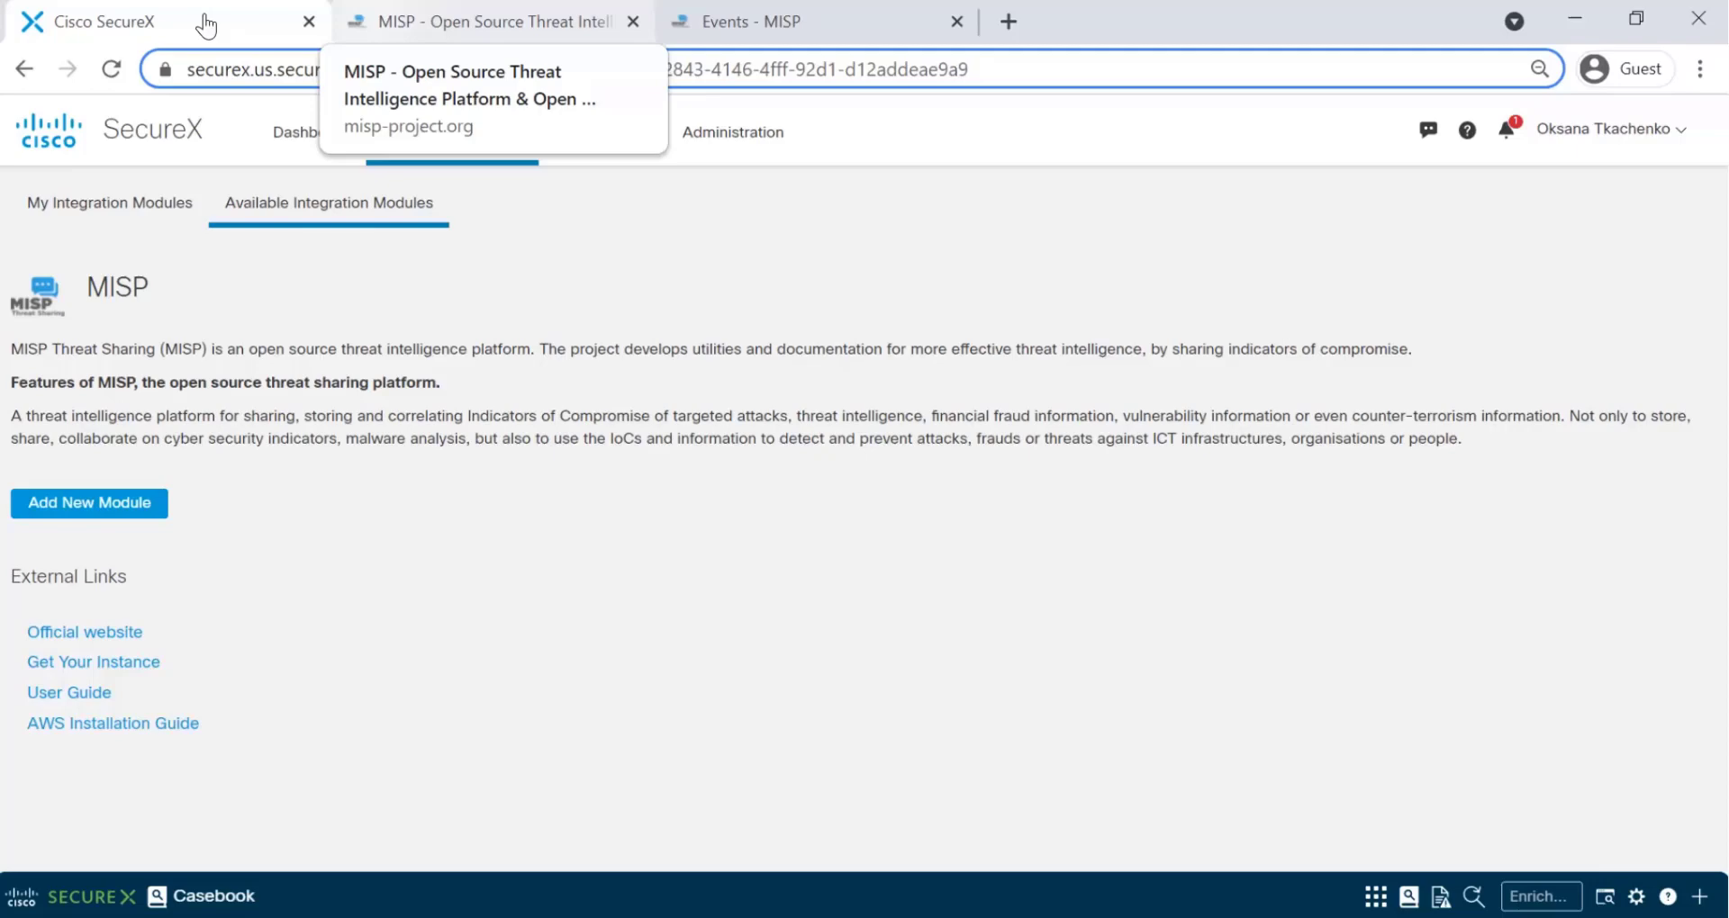
click(90, 505)
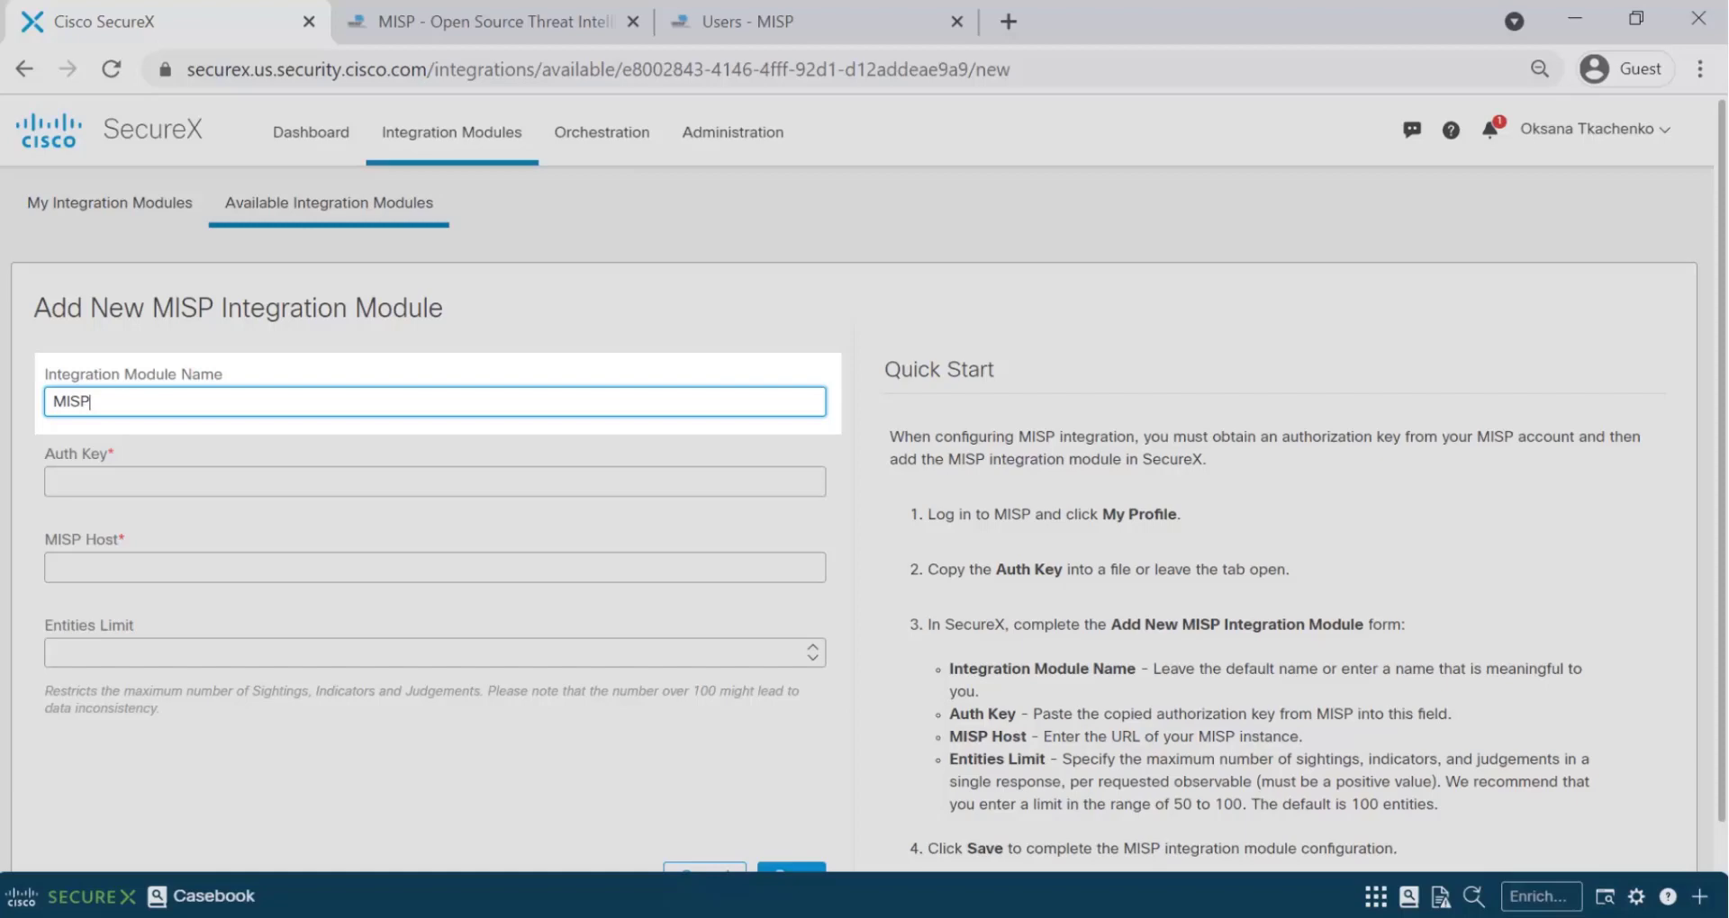
click(435, 482)
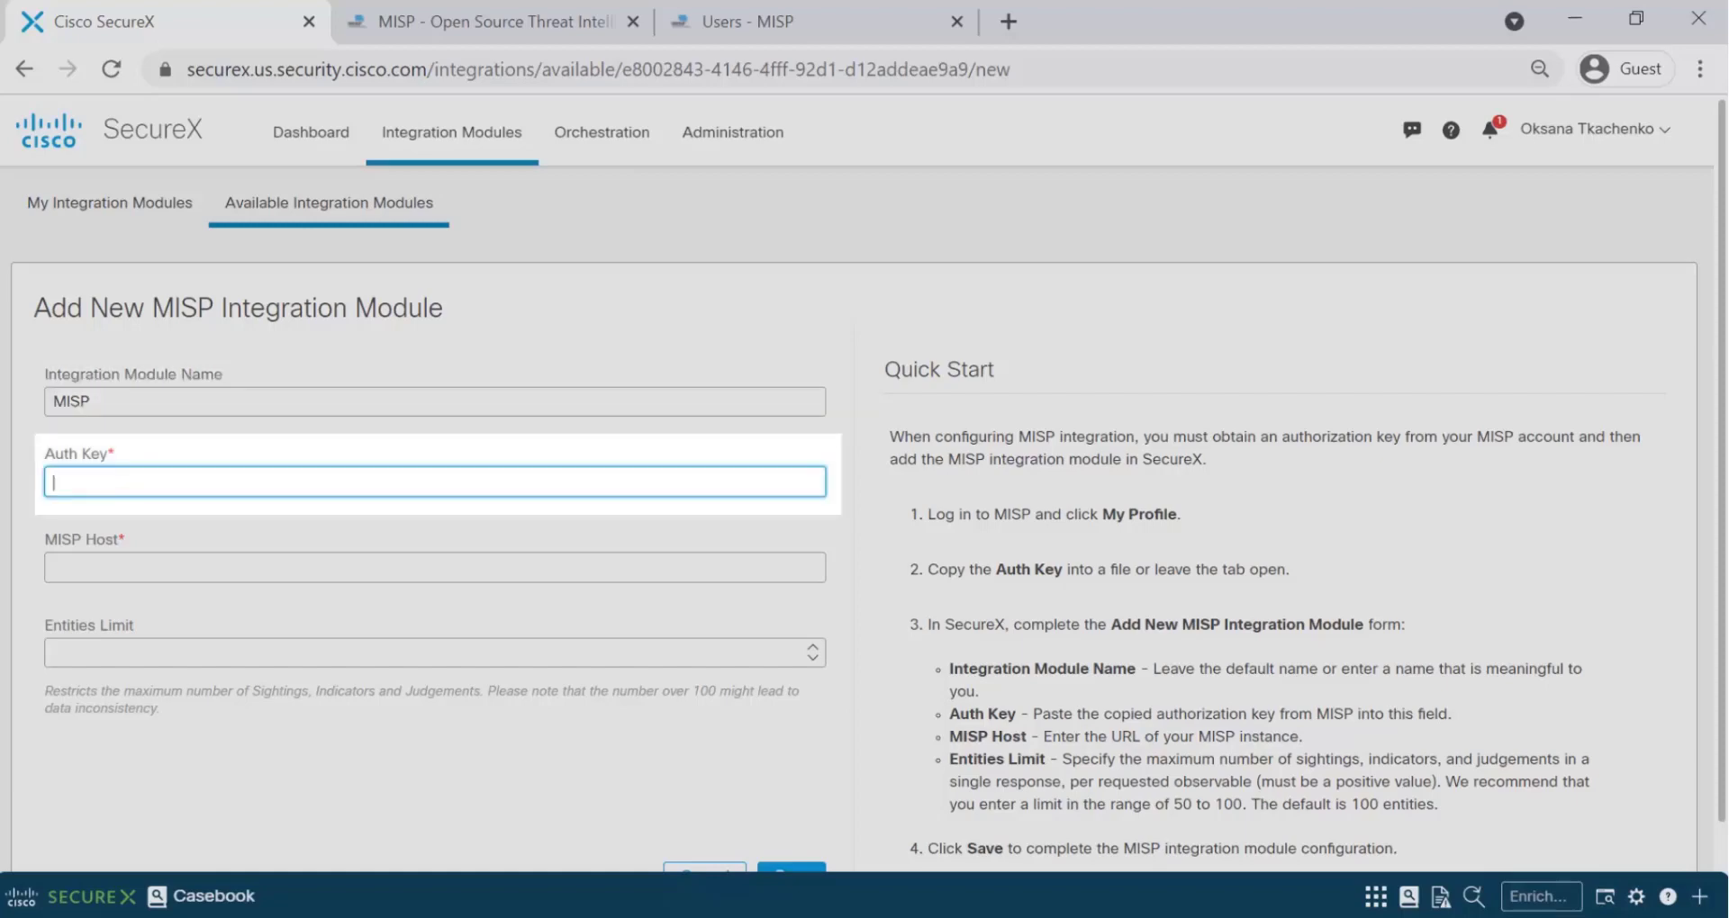
key(ctrl+v)
click(435, 567)
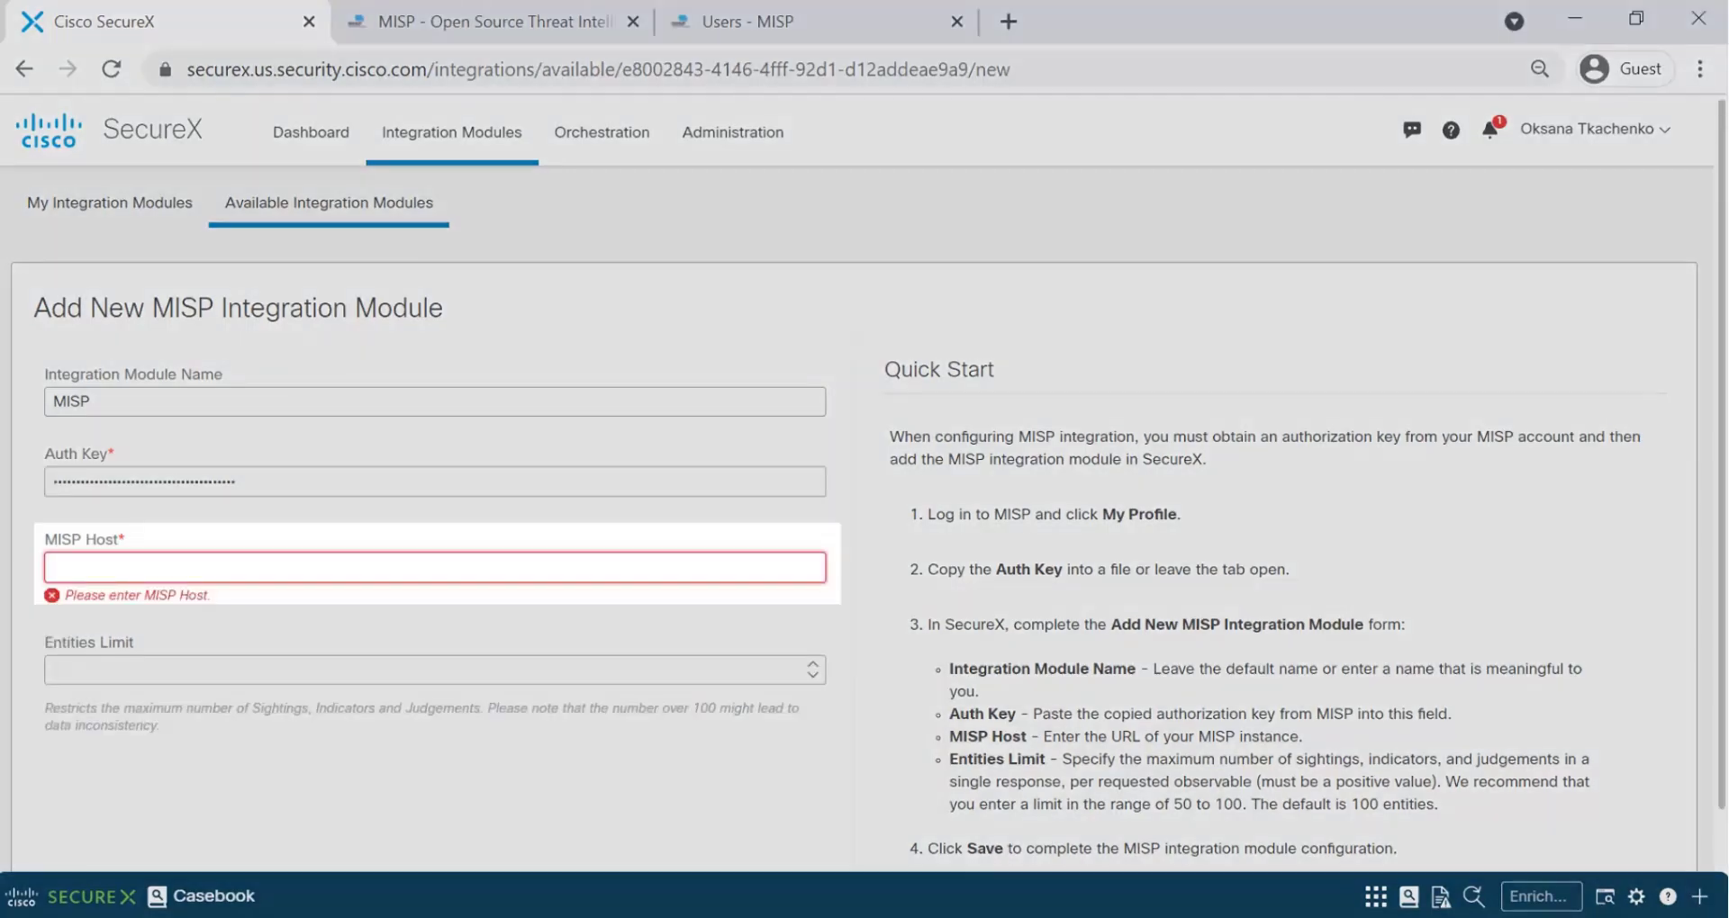
text(https://18.191.204.123)
Set the Entities Limit to 100 and save the MISP module
click(435, 652)
text(90)
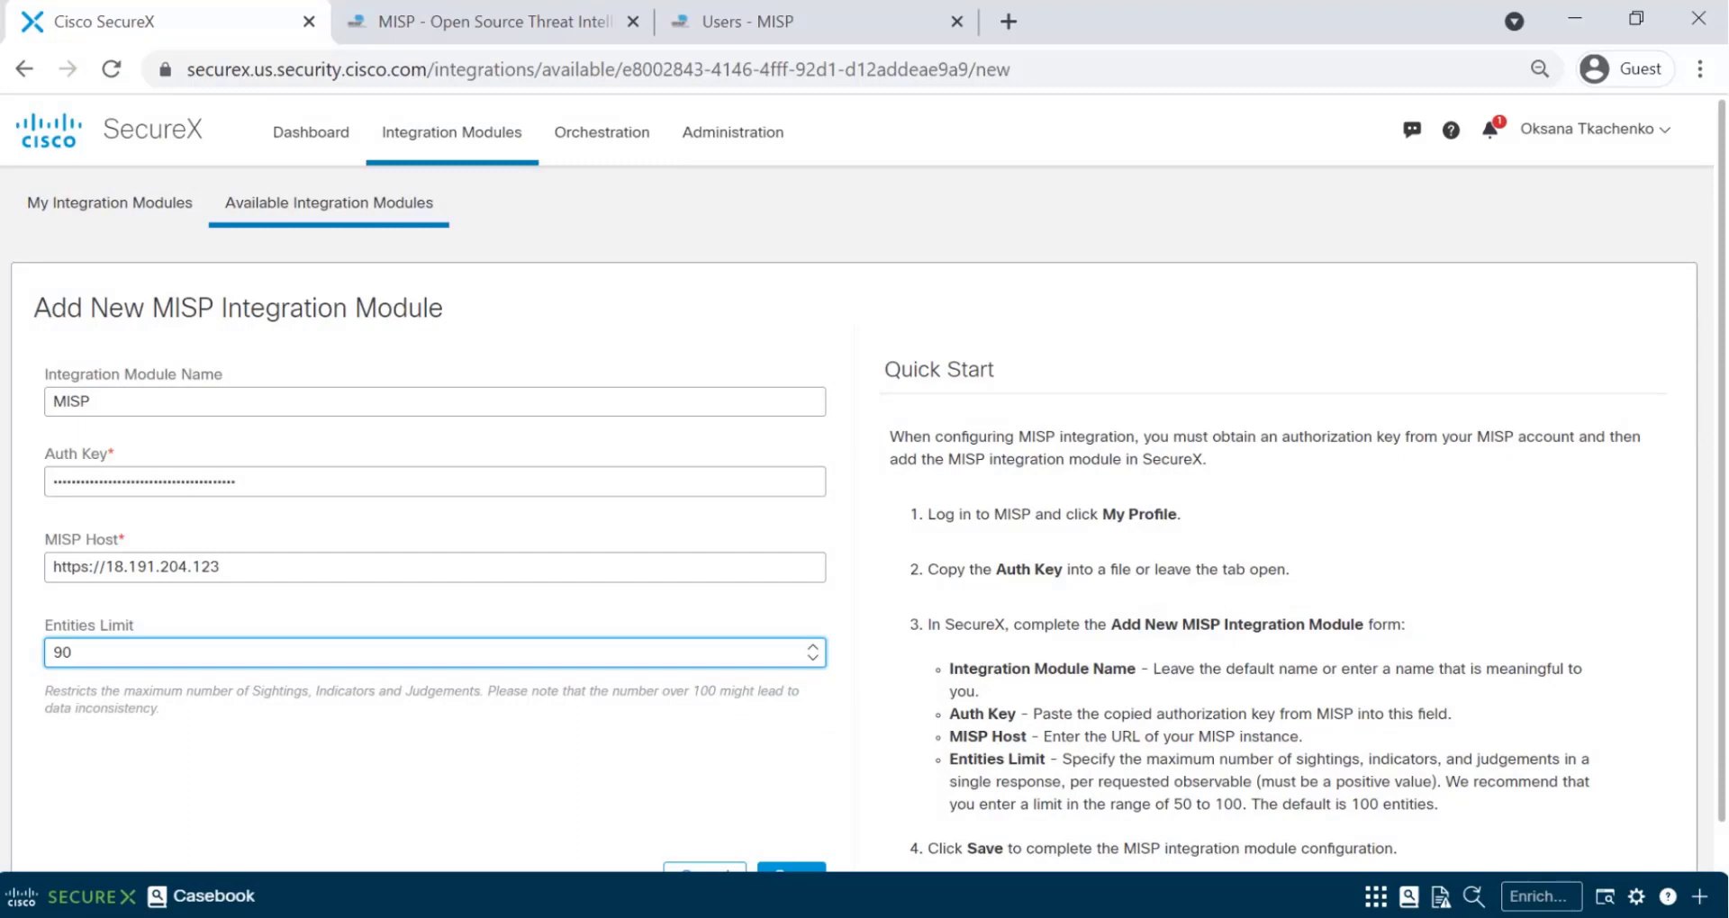
key(BackSpace)
key(BackSpace)
text(100)
click(262, 749)
scroll(262, 748, down, 1)
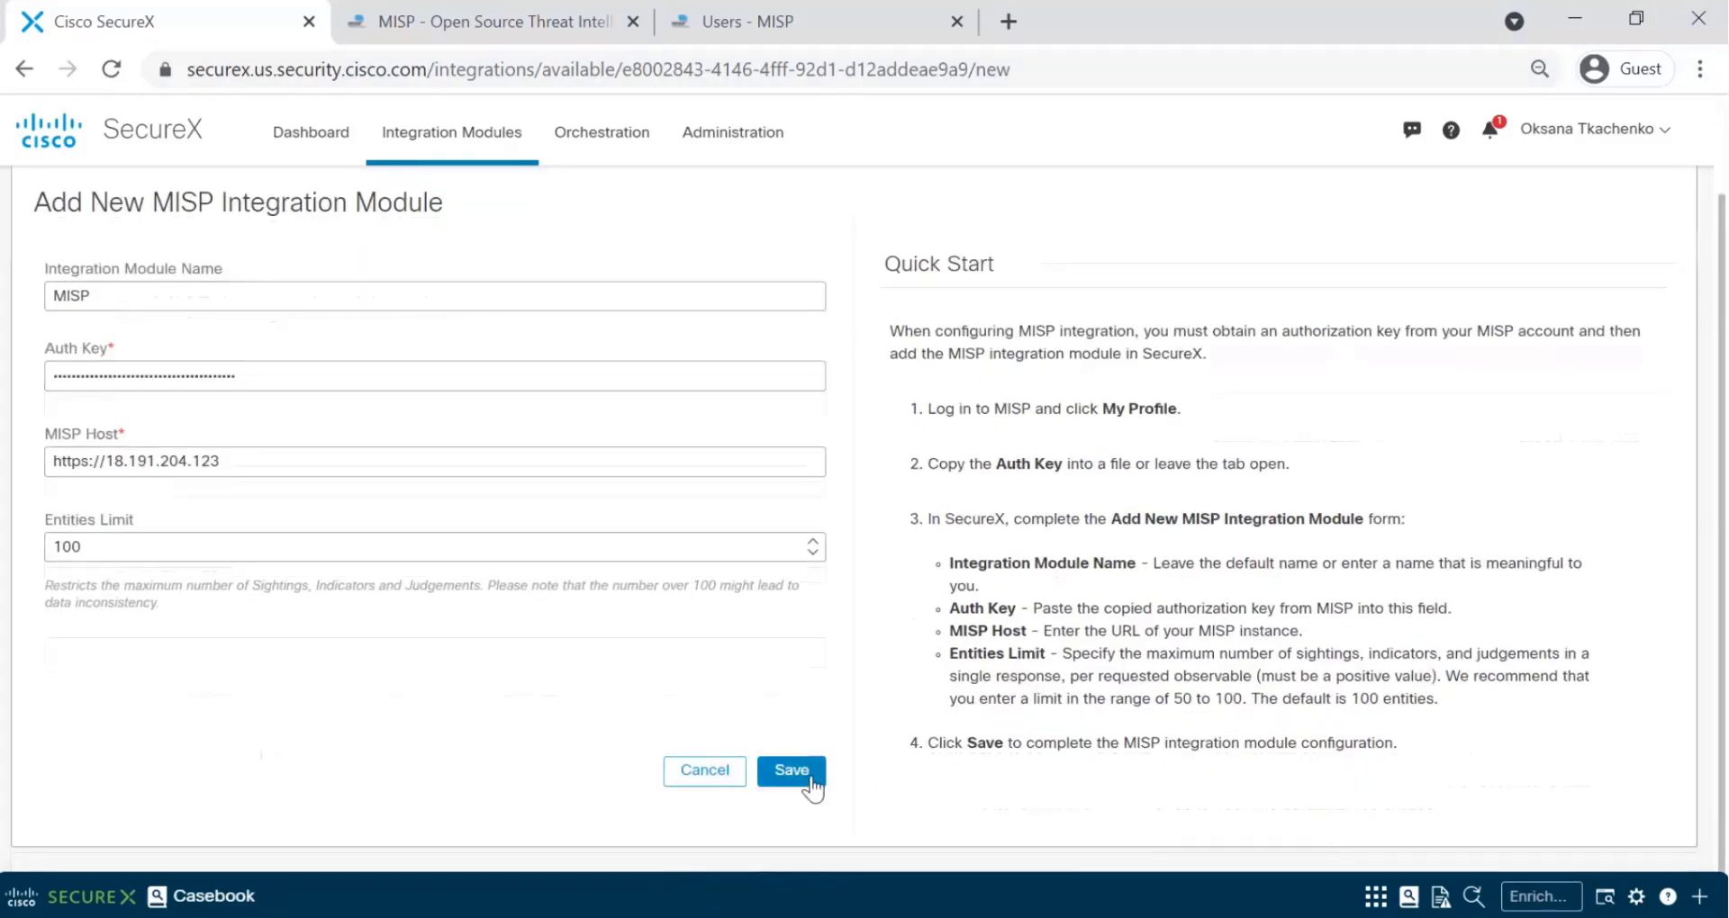
click(809, 780)
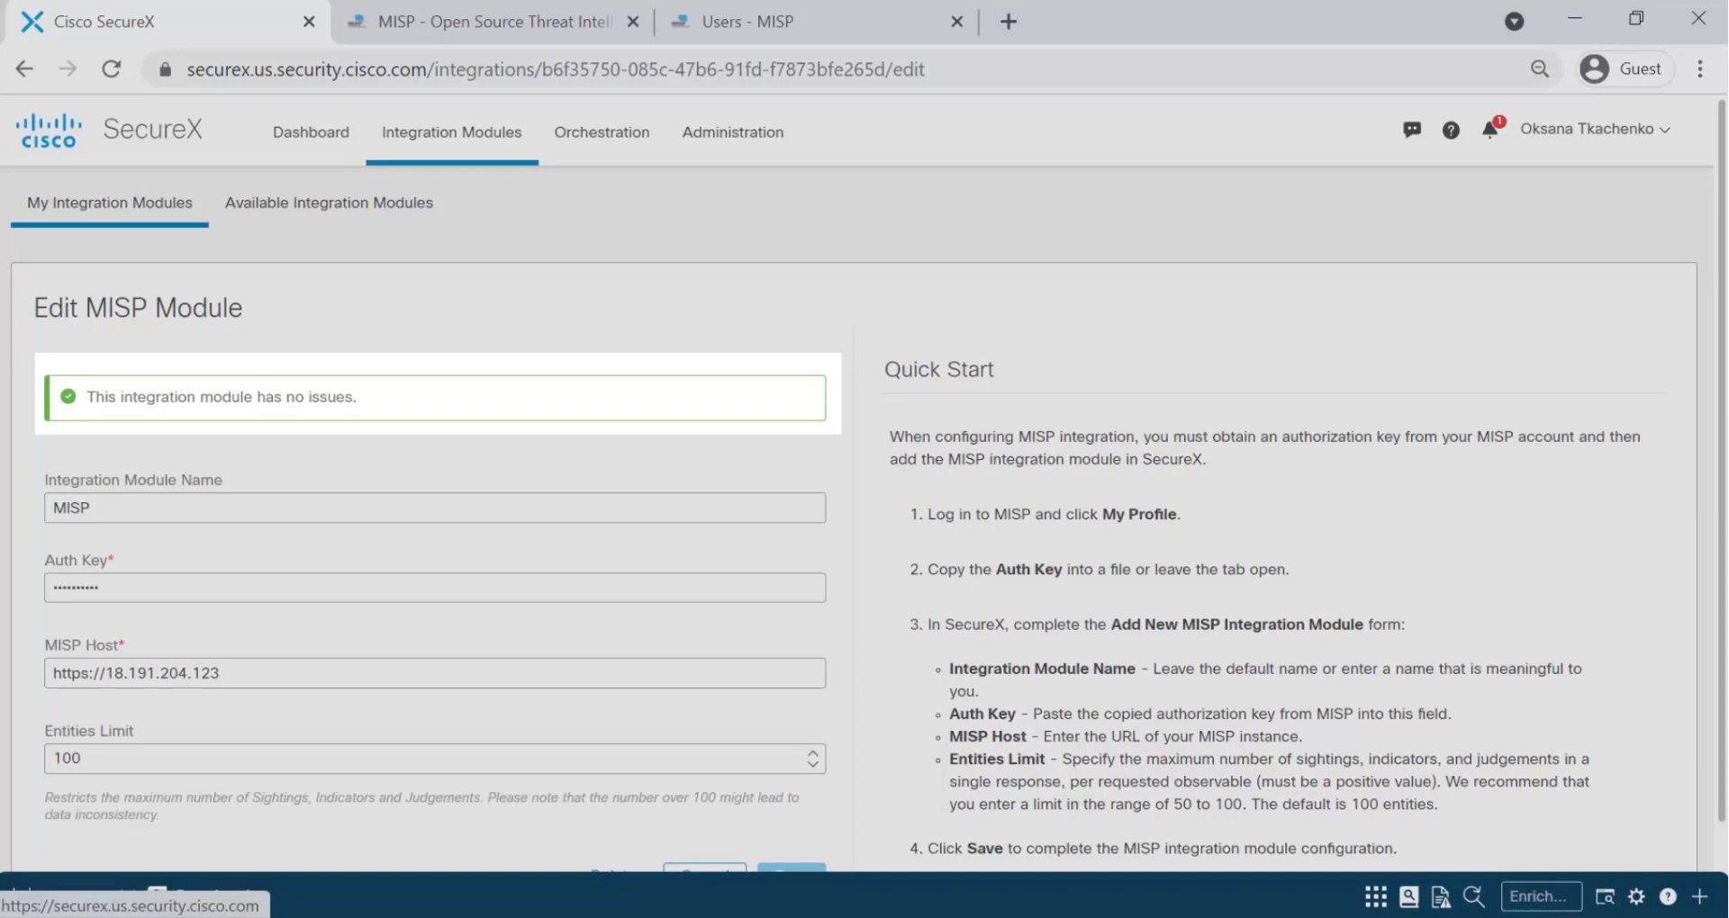
Go back to the SecureX Dashboard via the Cisco logo at the top left
click(49, 126)
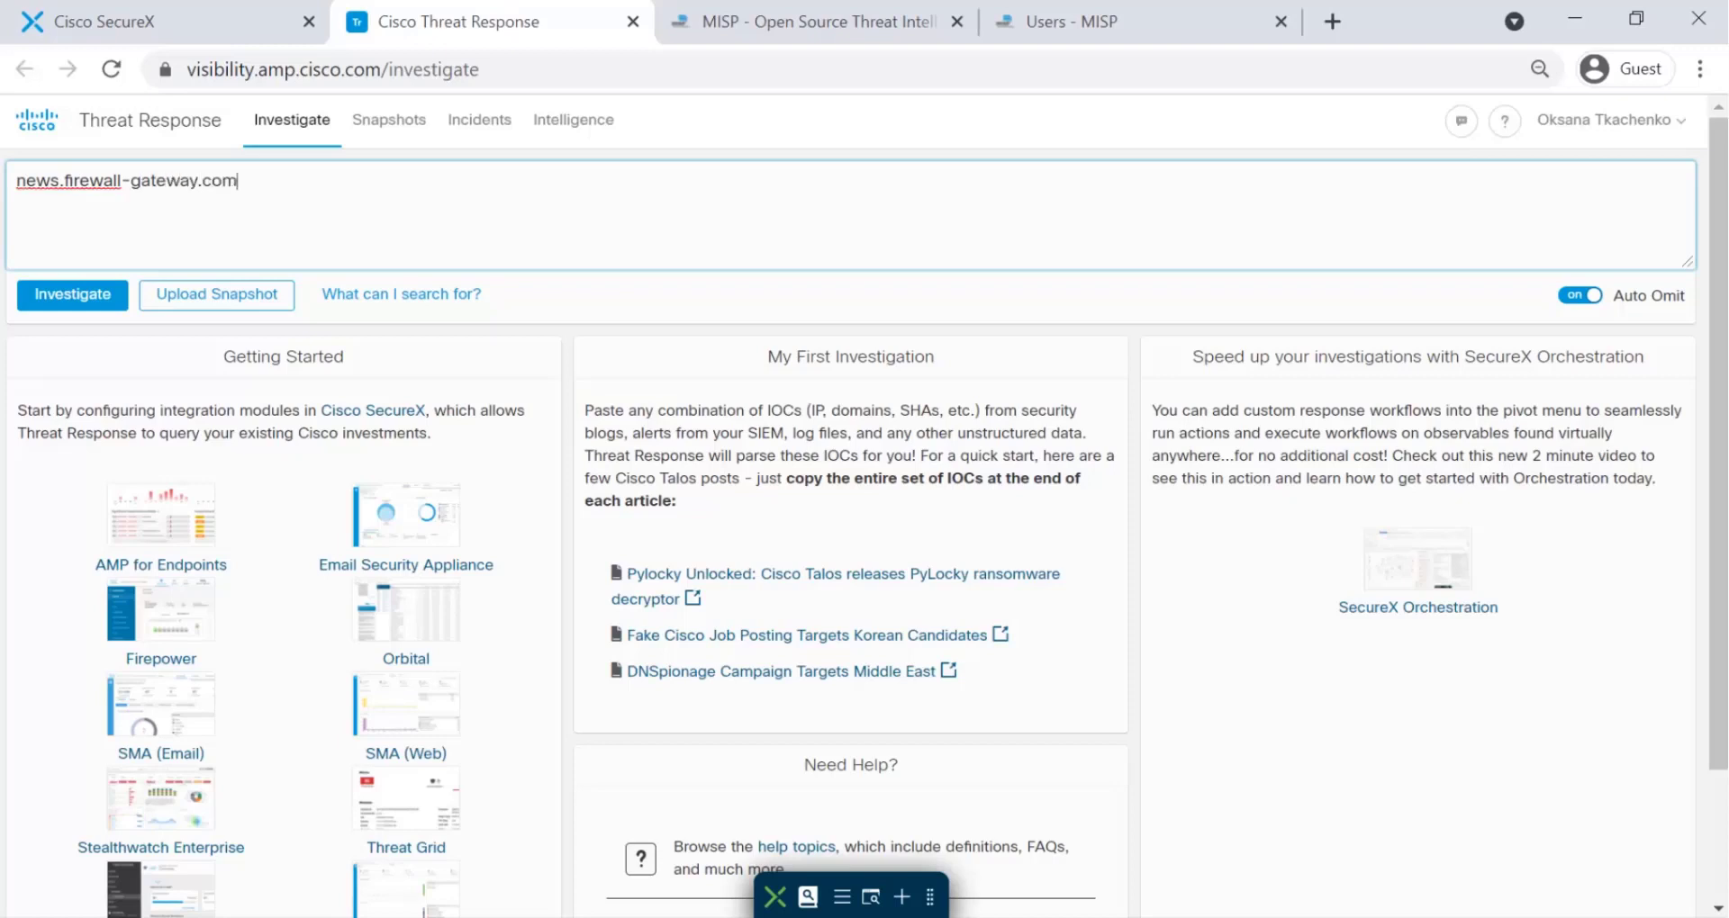
Investigate news.firewall-gateway.com and list the six enriching modules, including MISP
click(99, 297)
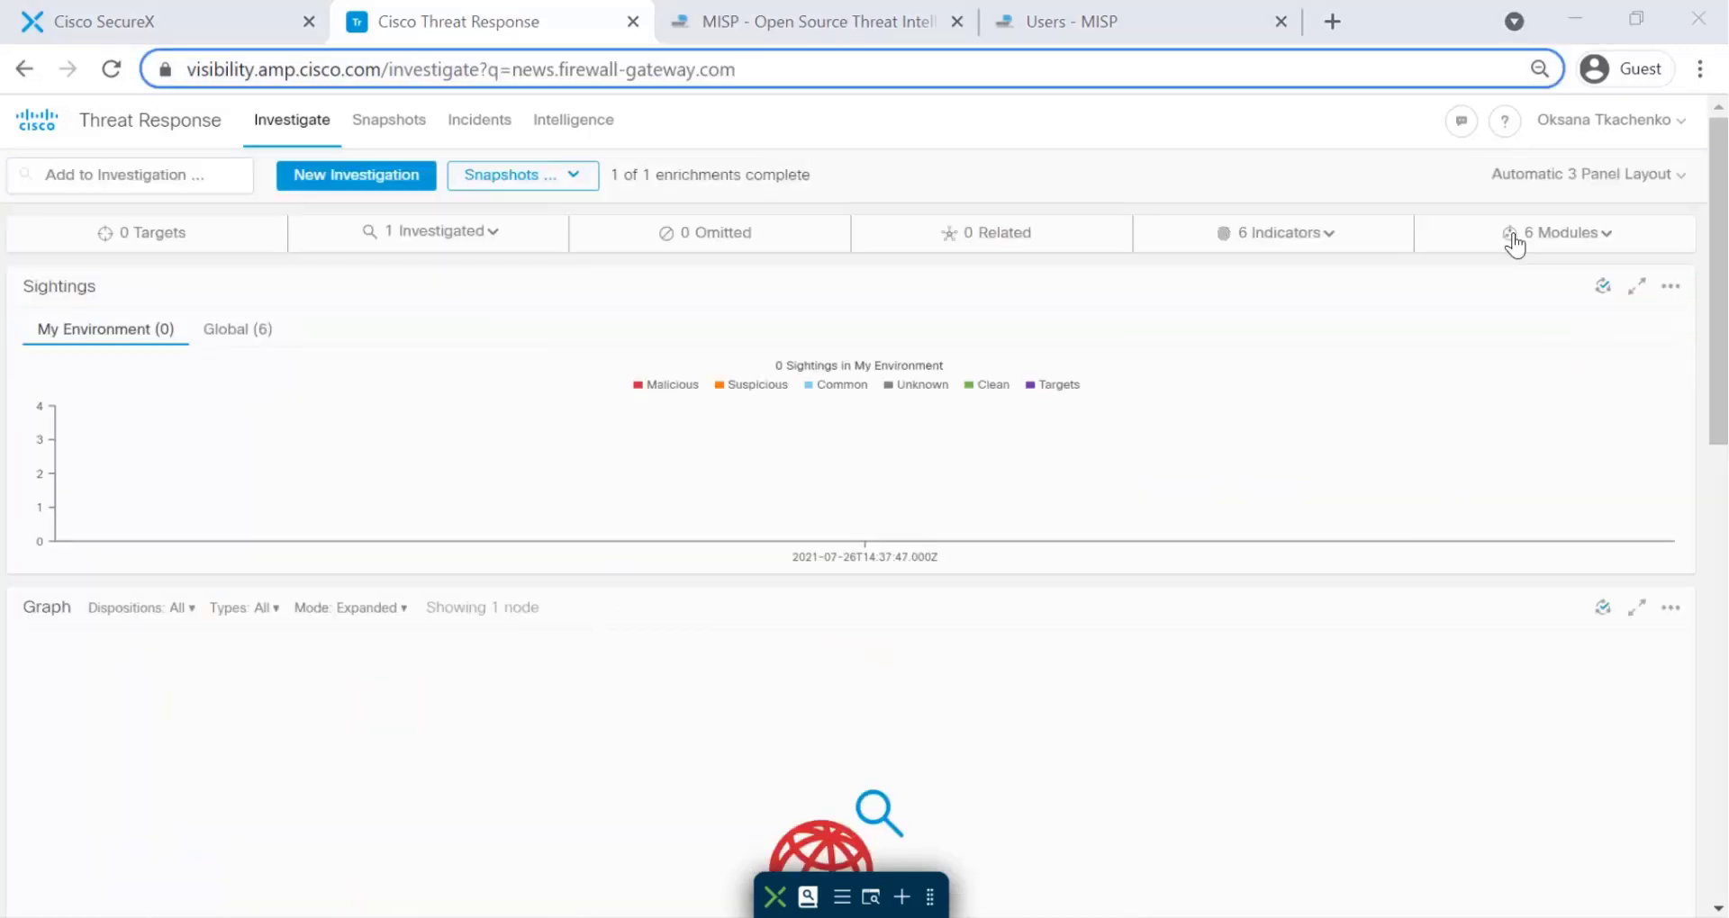
click(1515, 235)
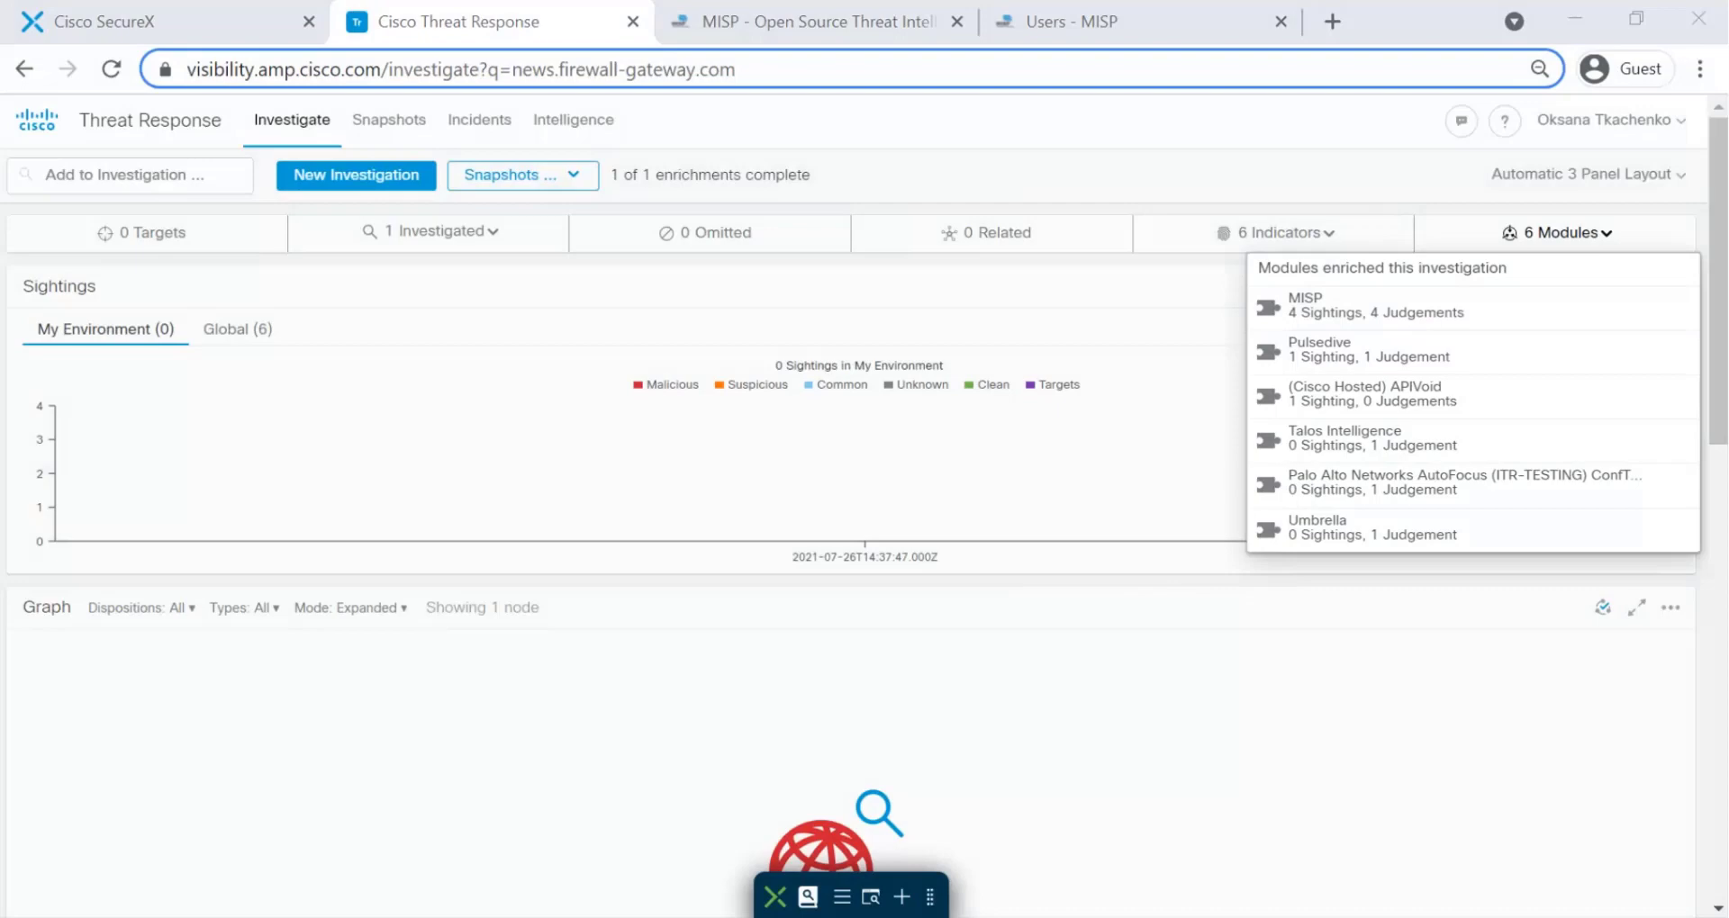
Open the domain's details and filter its Judgements to MISP
scroll(1121, 587, down, 10)
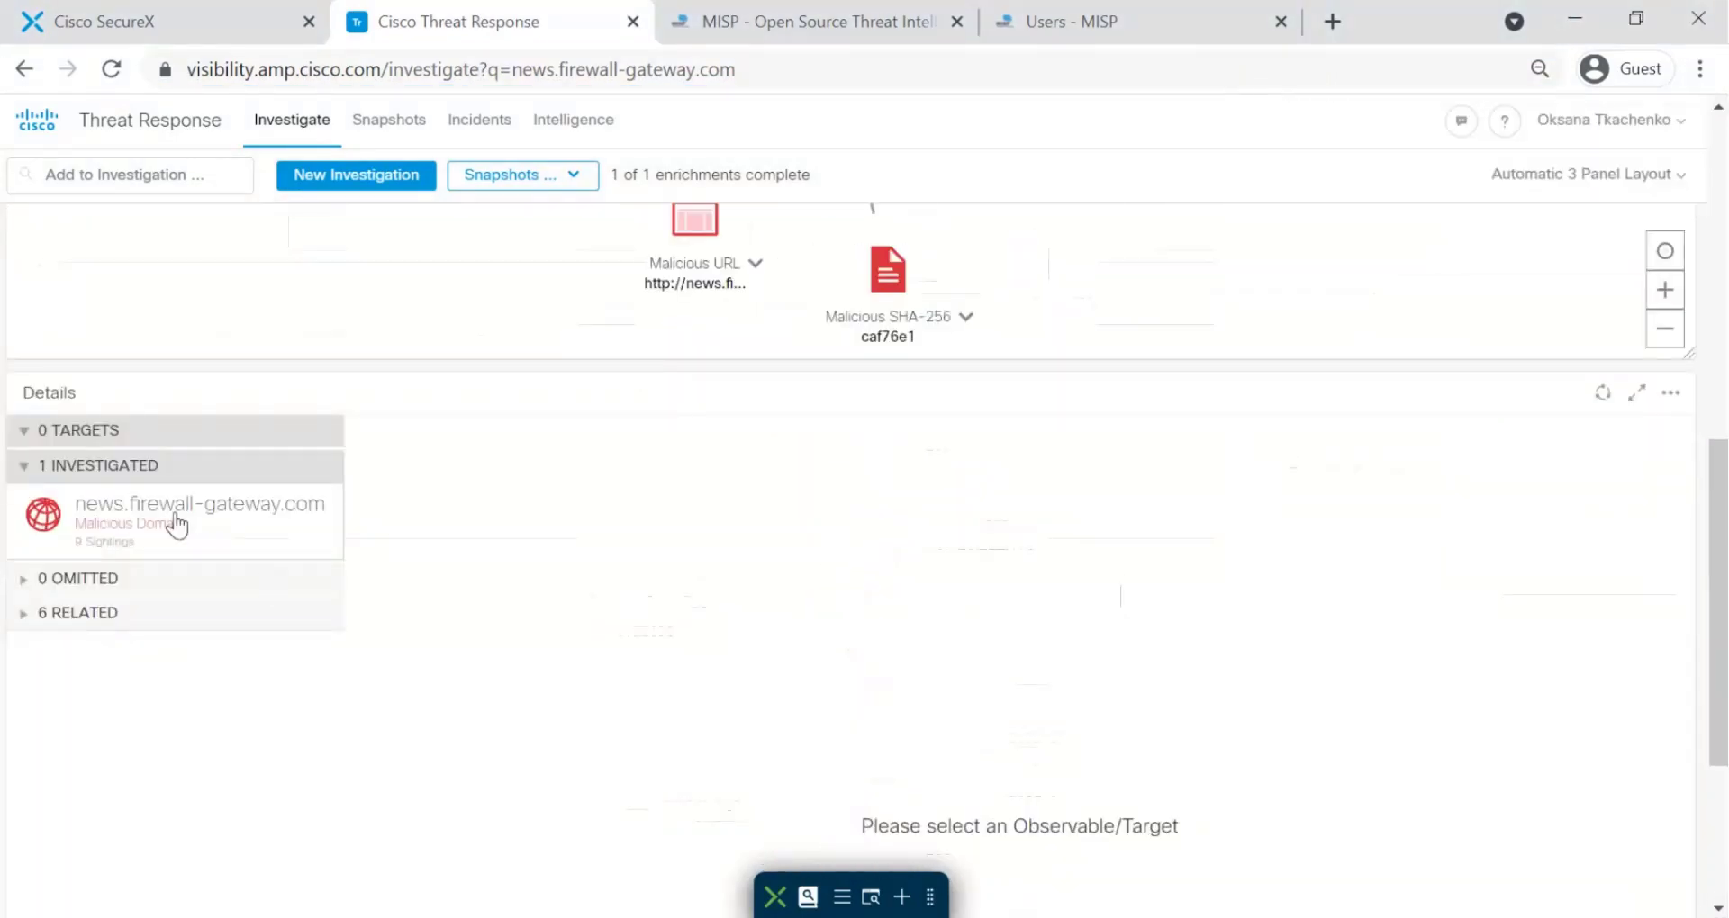
click(174, 515)
scroll(514, 675, down, 2)
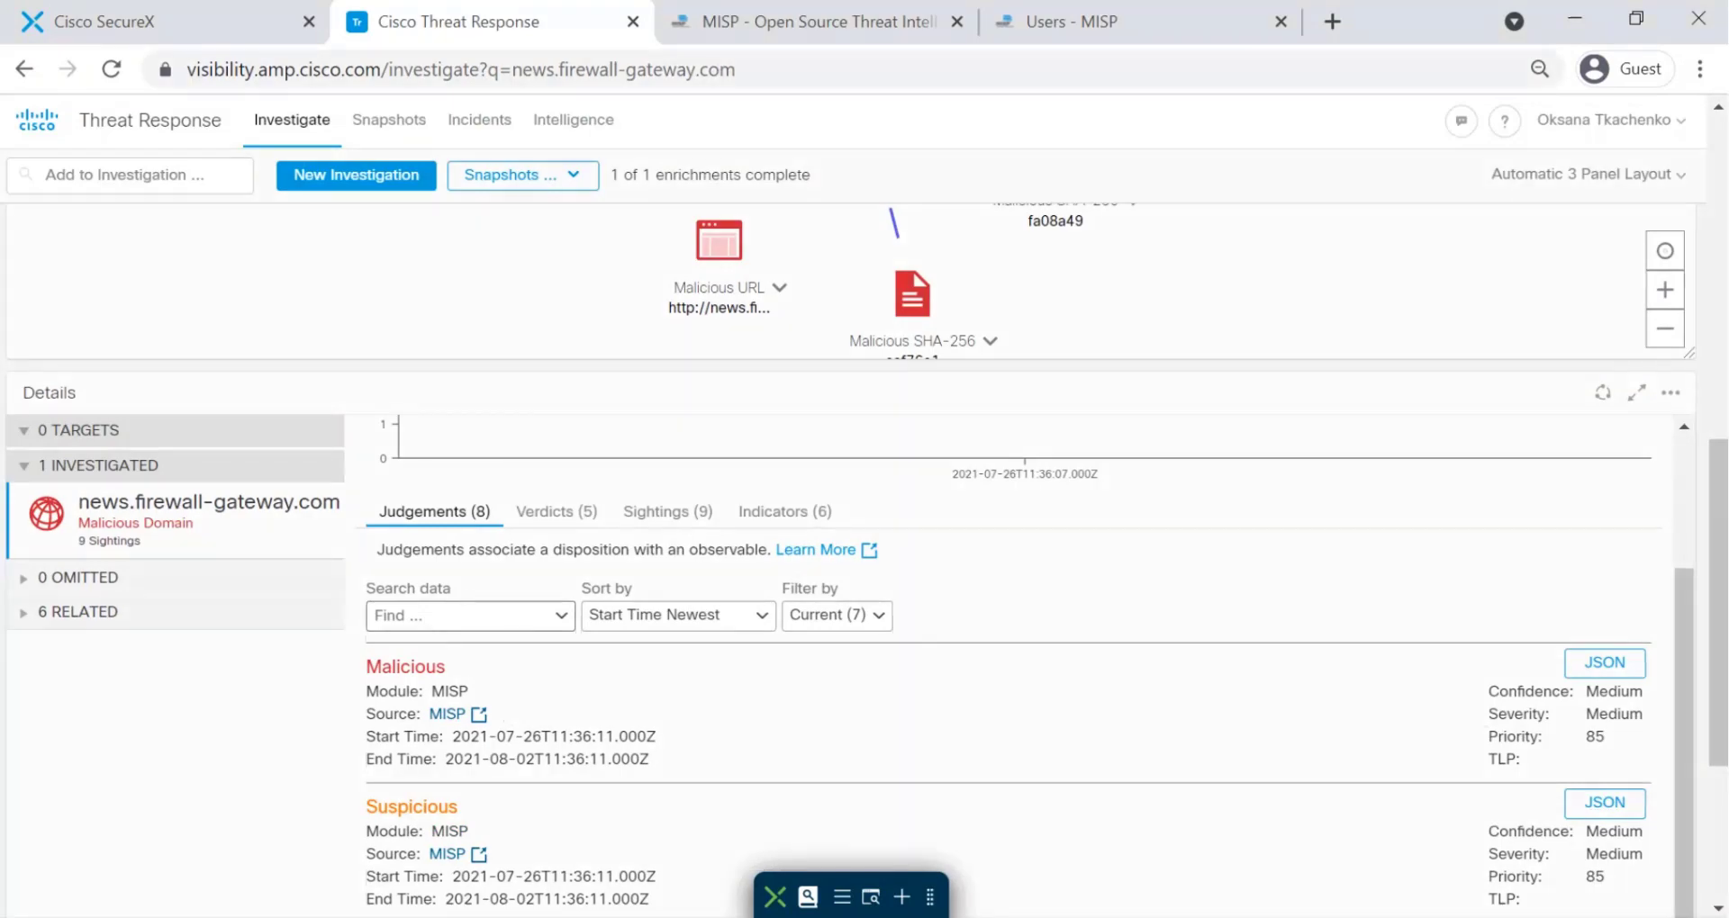
click(495, 616)
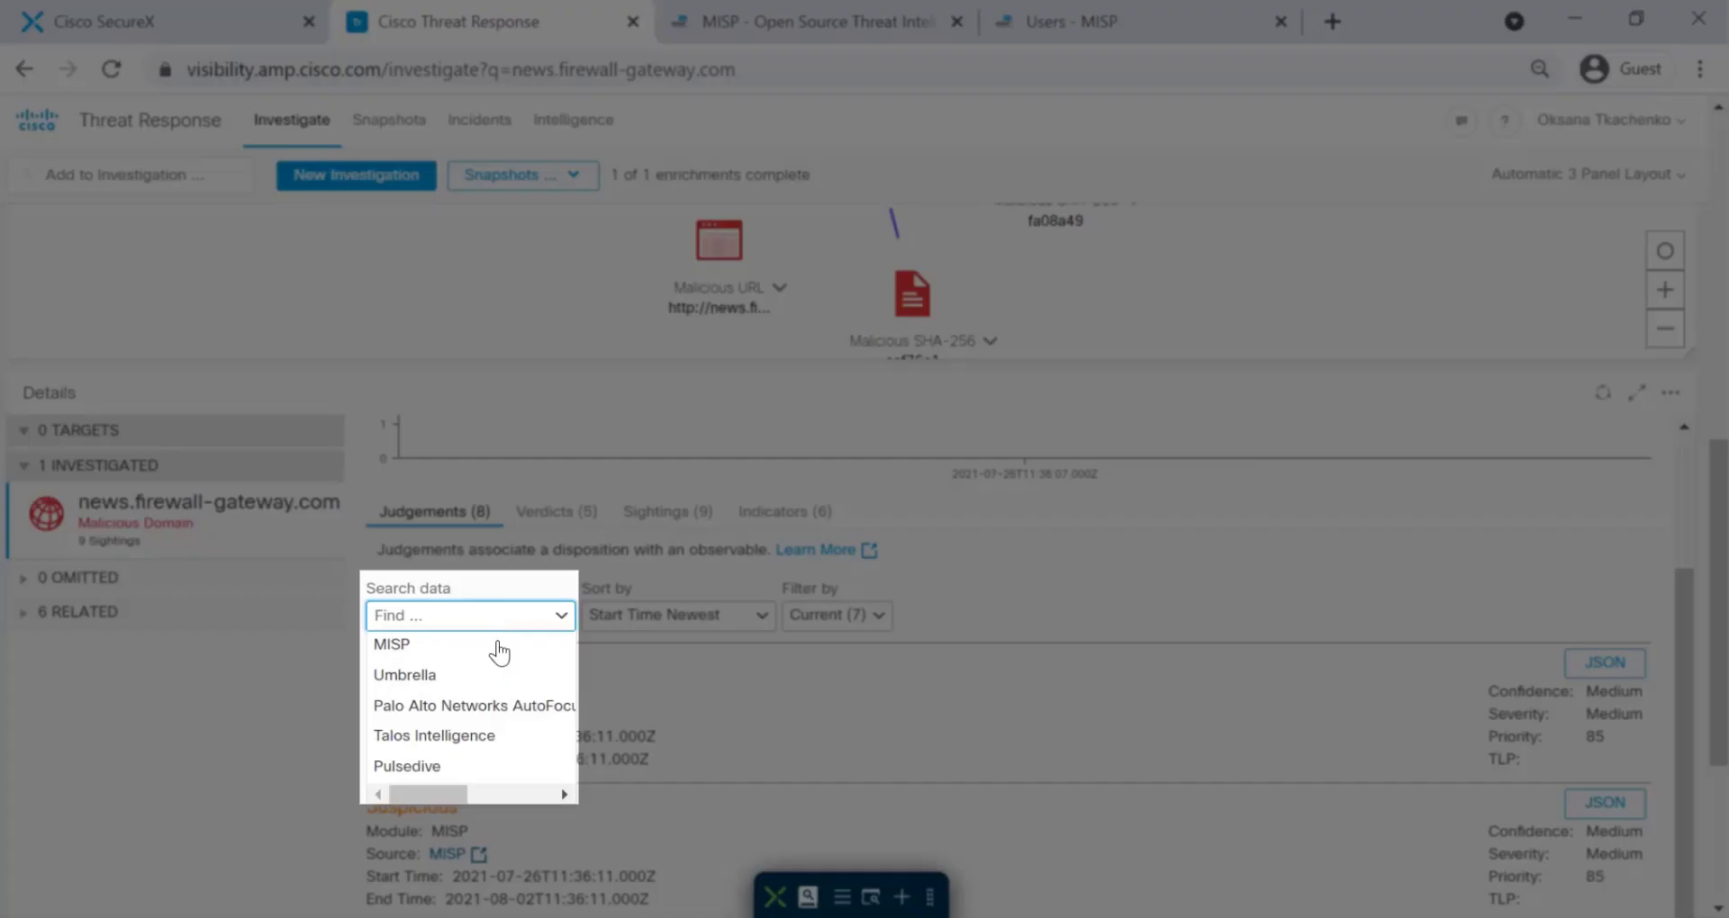
click(499, 646)
Filter the domain's Verdicts to MISP, leaving the single Malicious verdict
scroll(580, 731, down, 3)
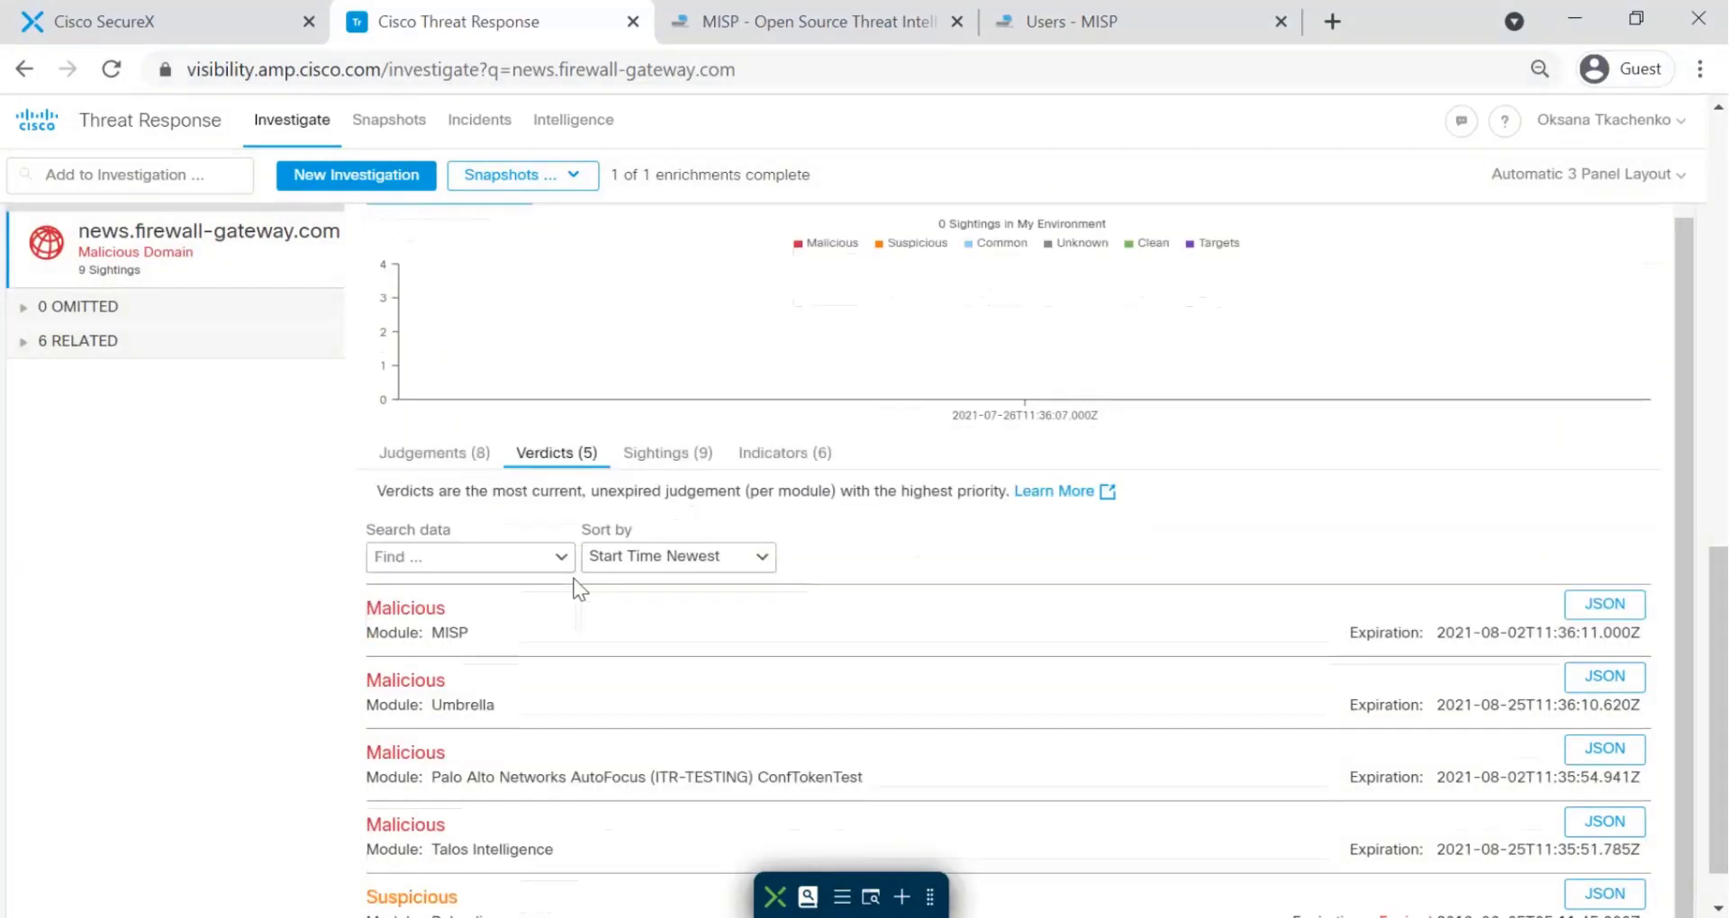
scroll(577, 590, down, 1)
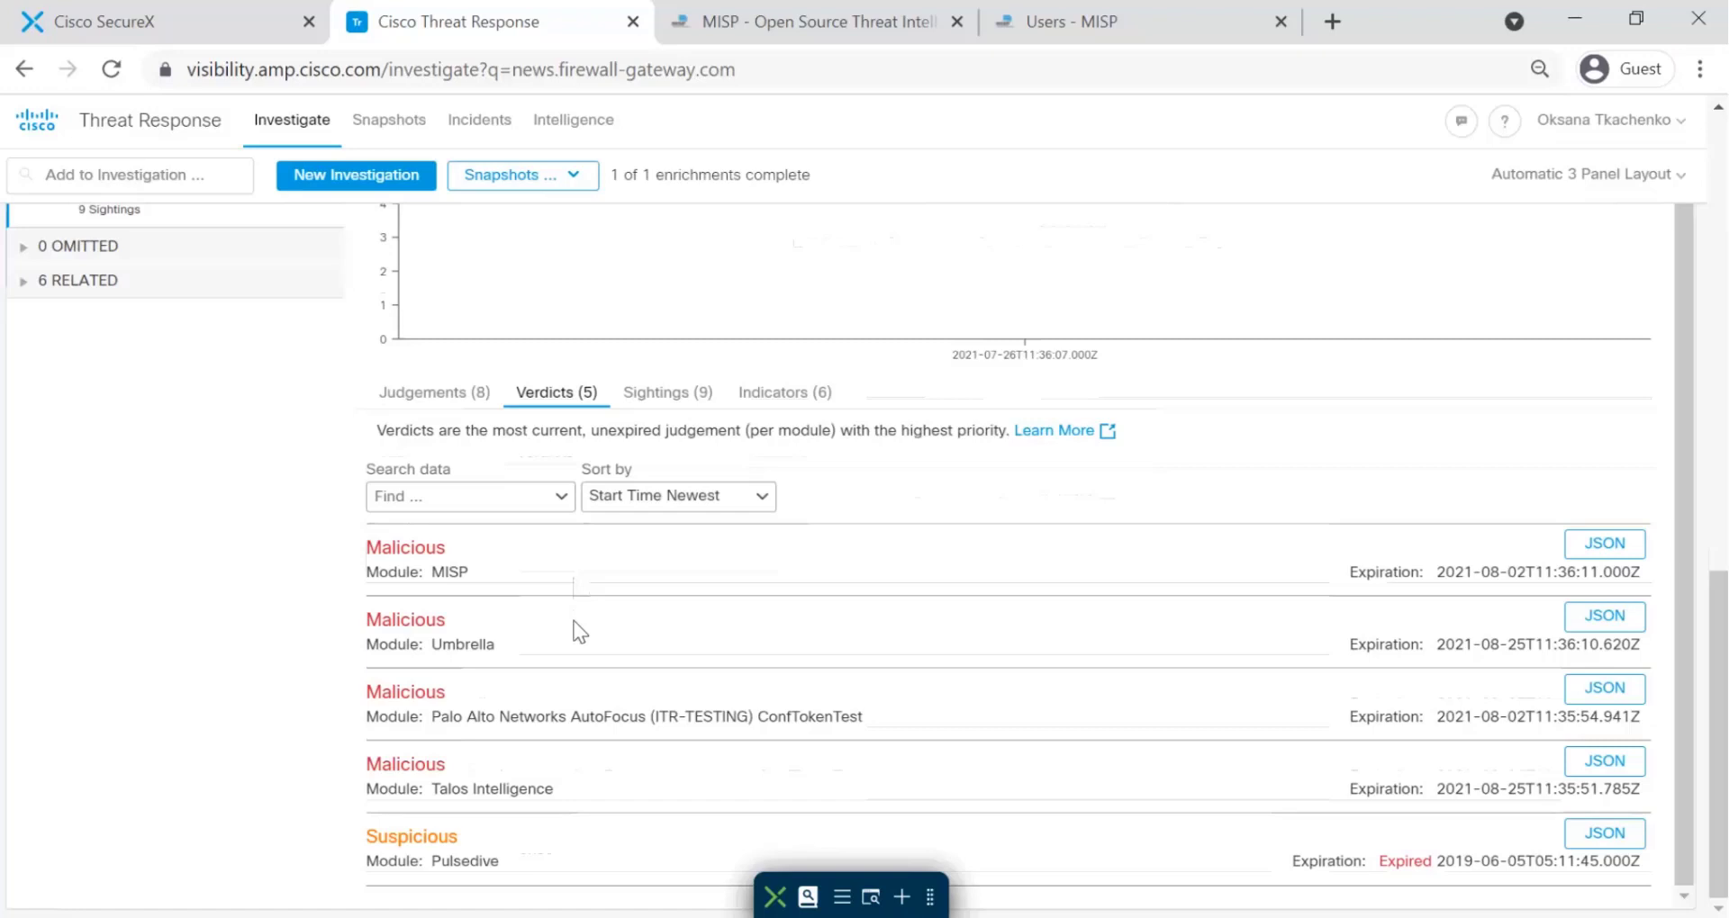
click(486, 496)
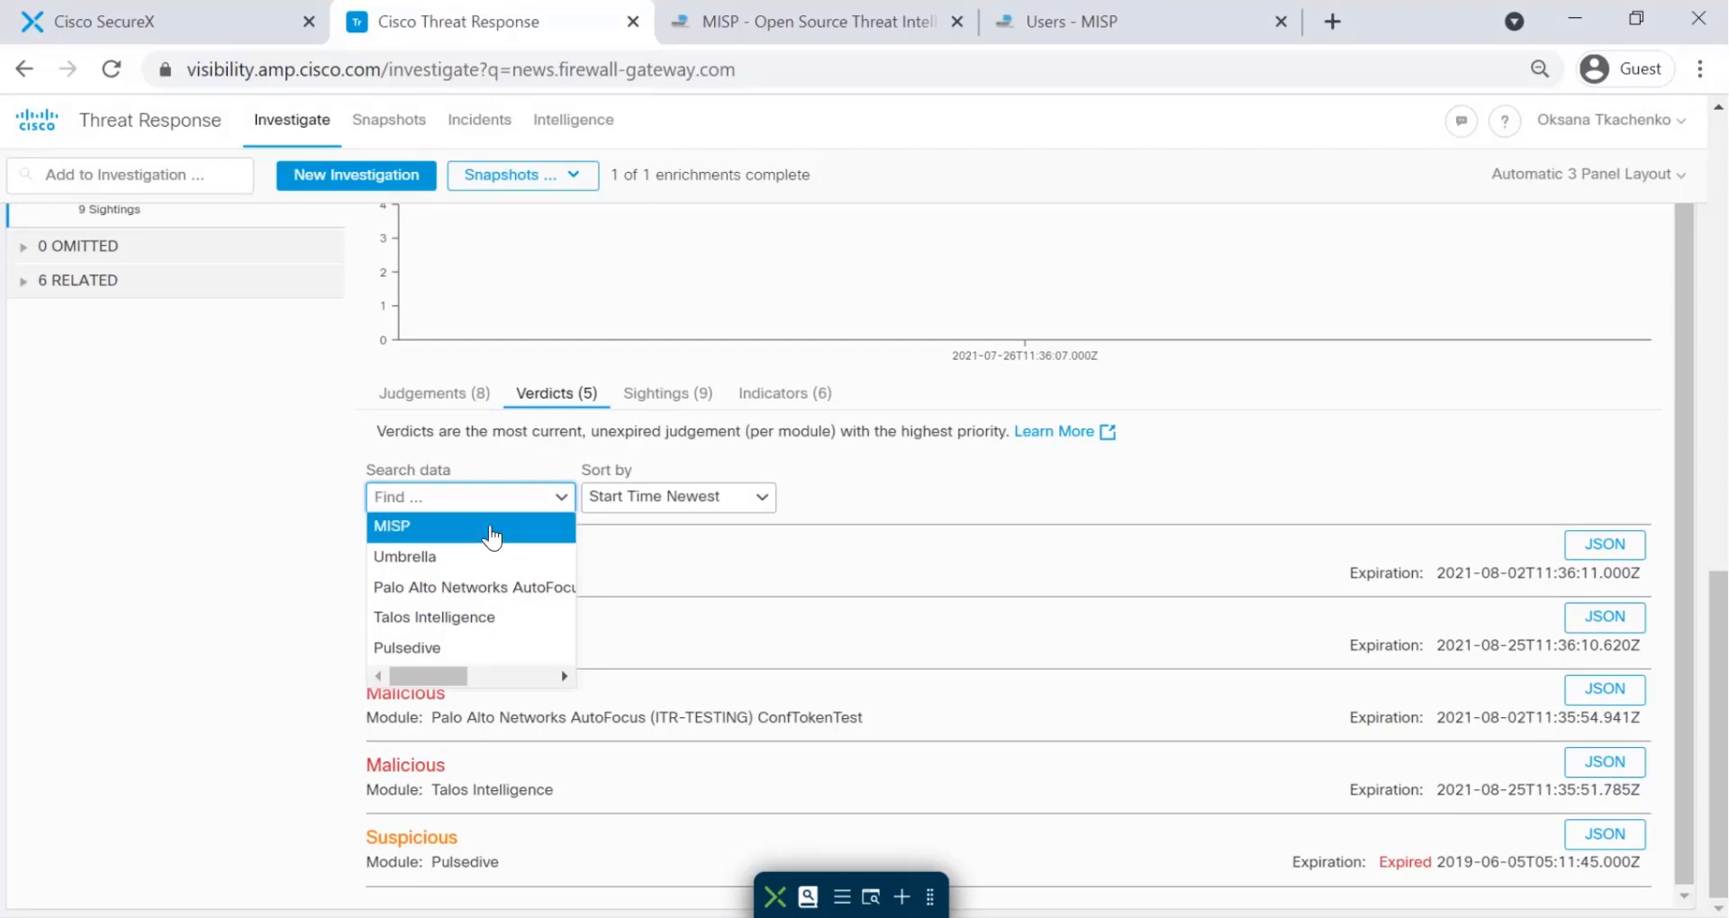
click(490, 531)
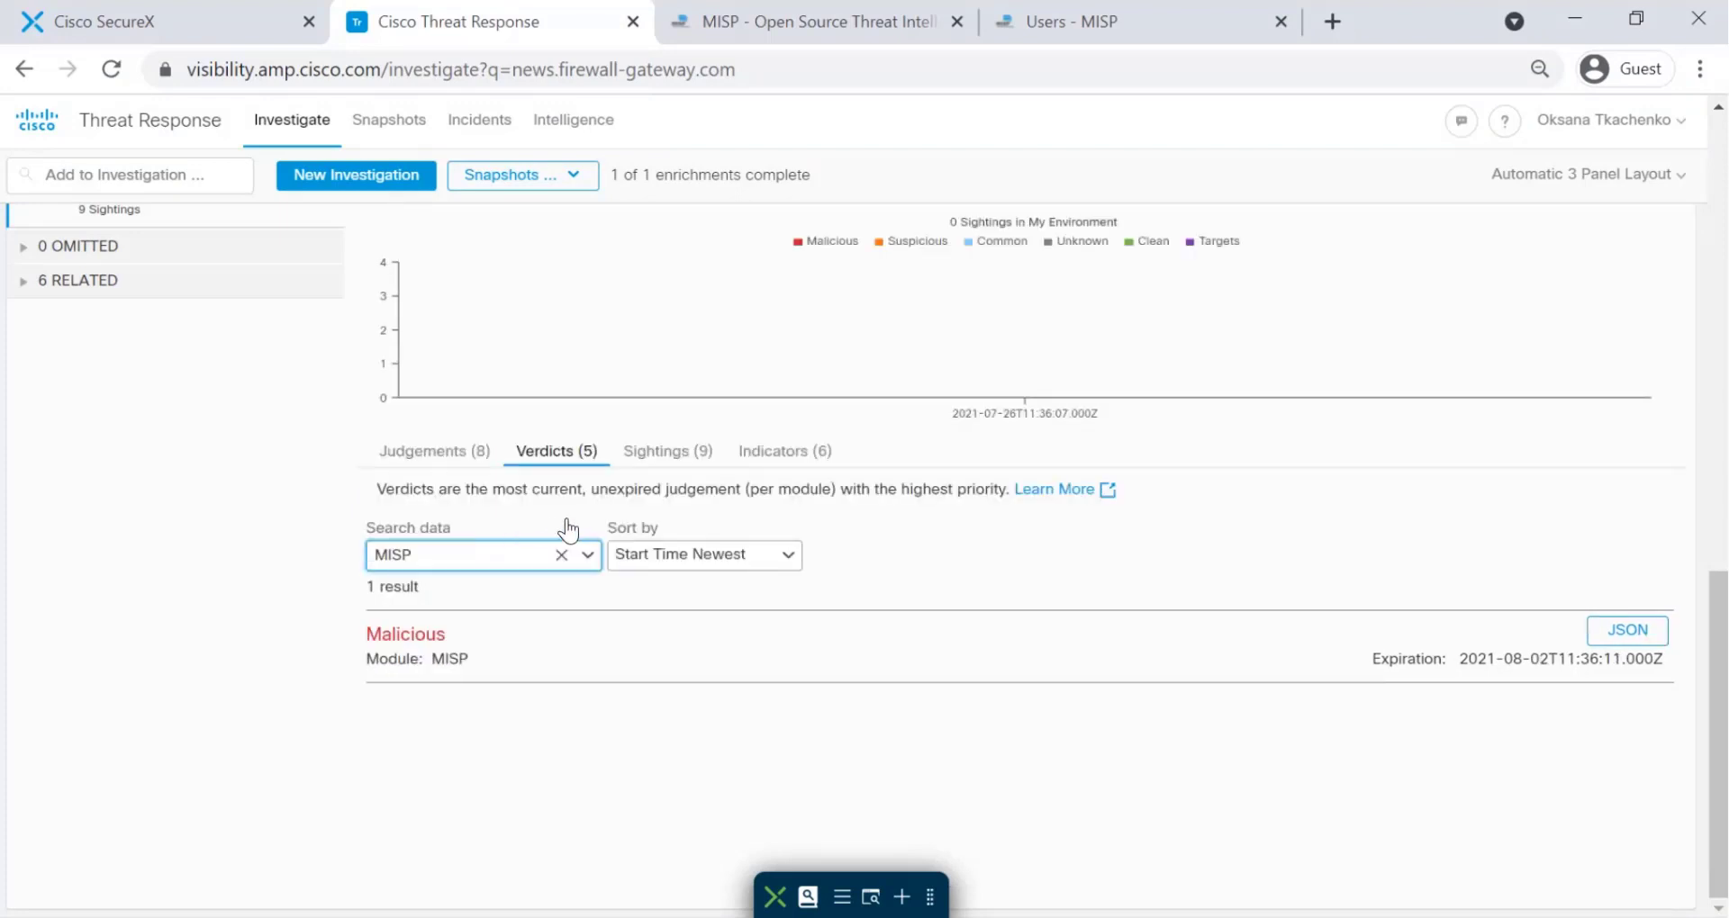
Show the domain's Sightings filtered to MISP (4 results)
click(666, 451)
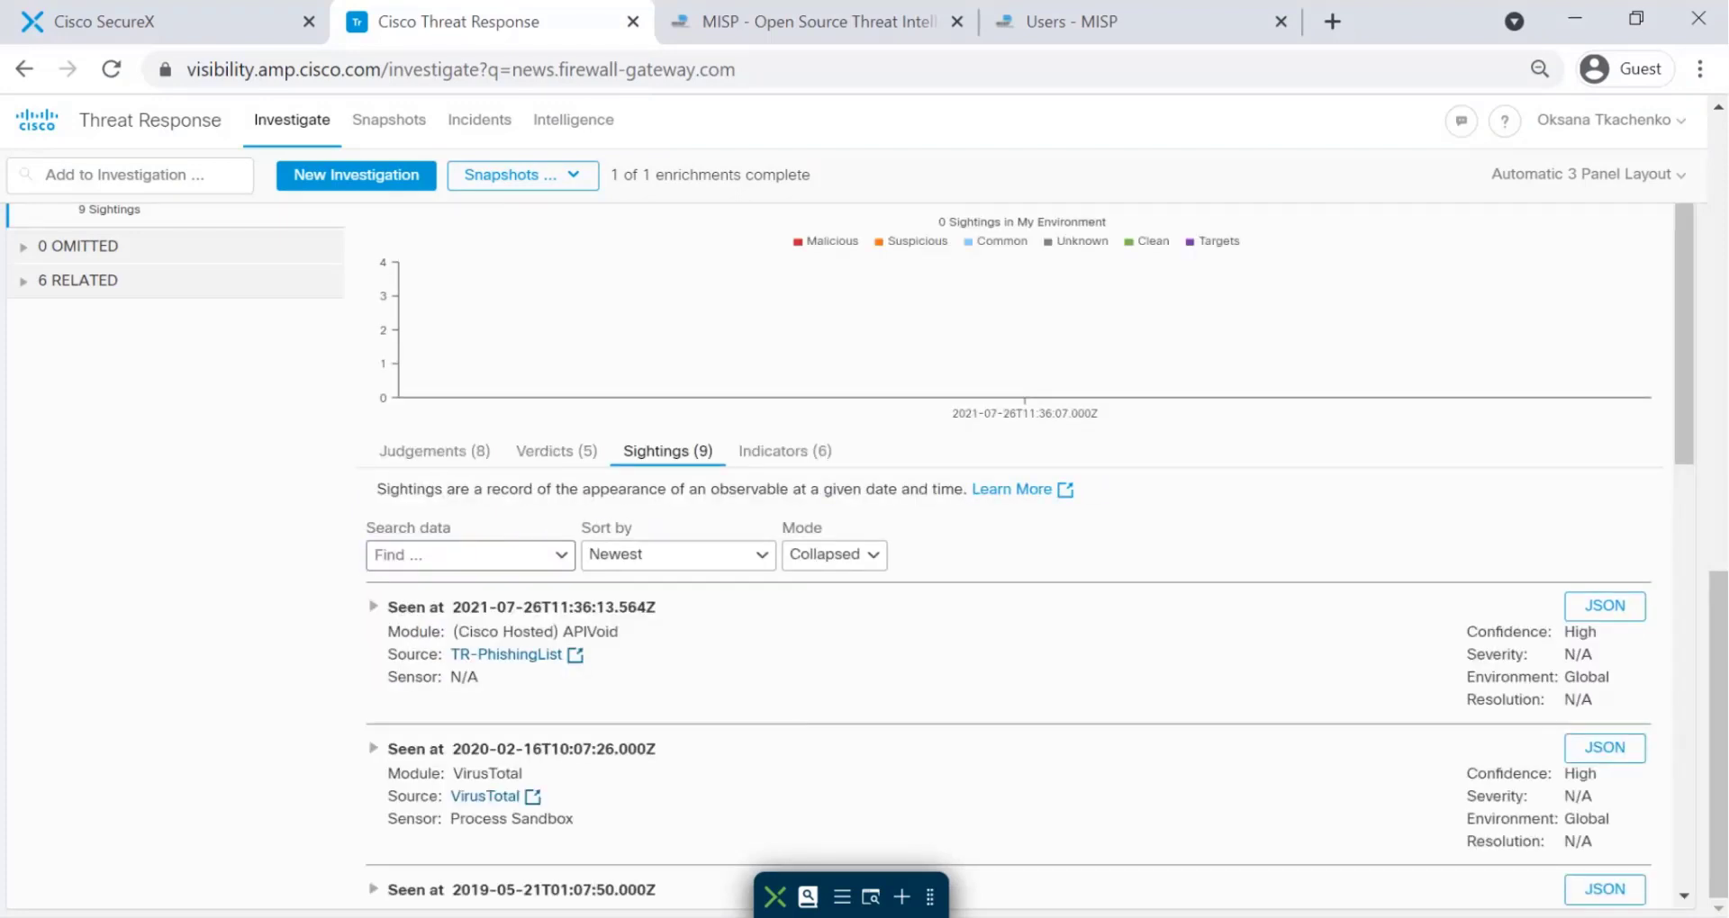
click(546, 565)
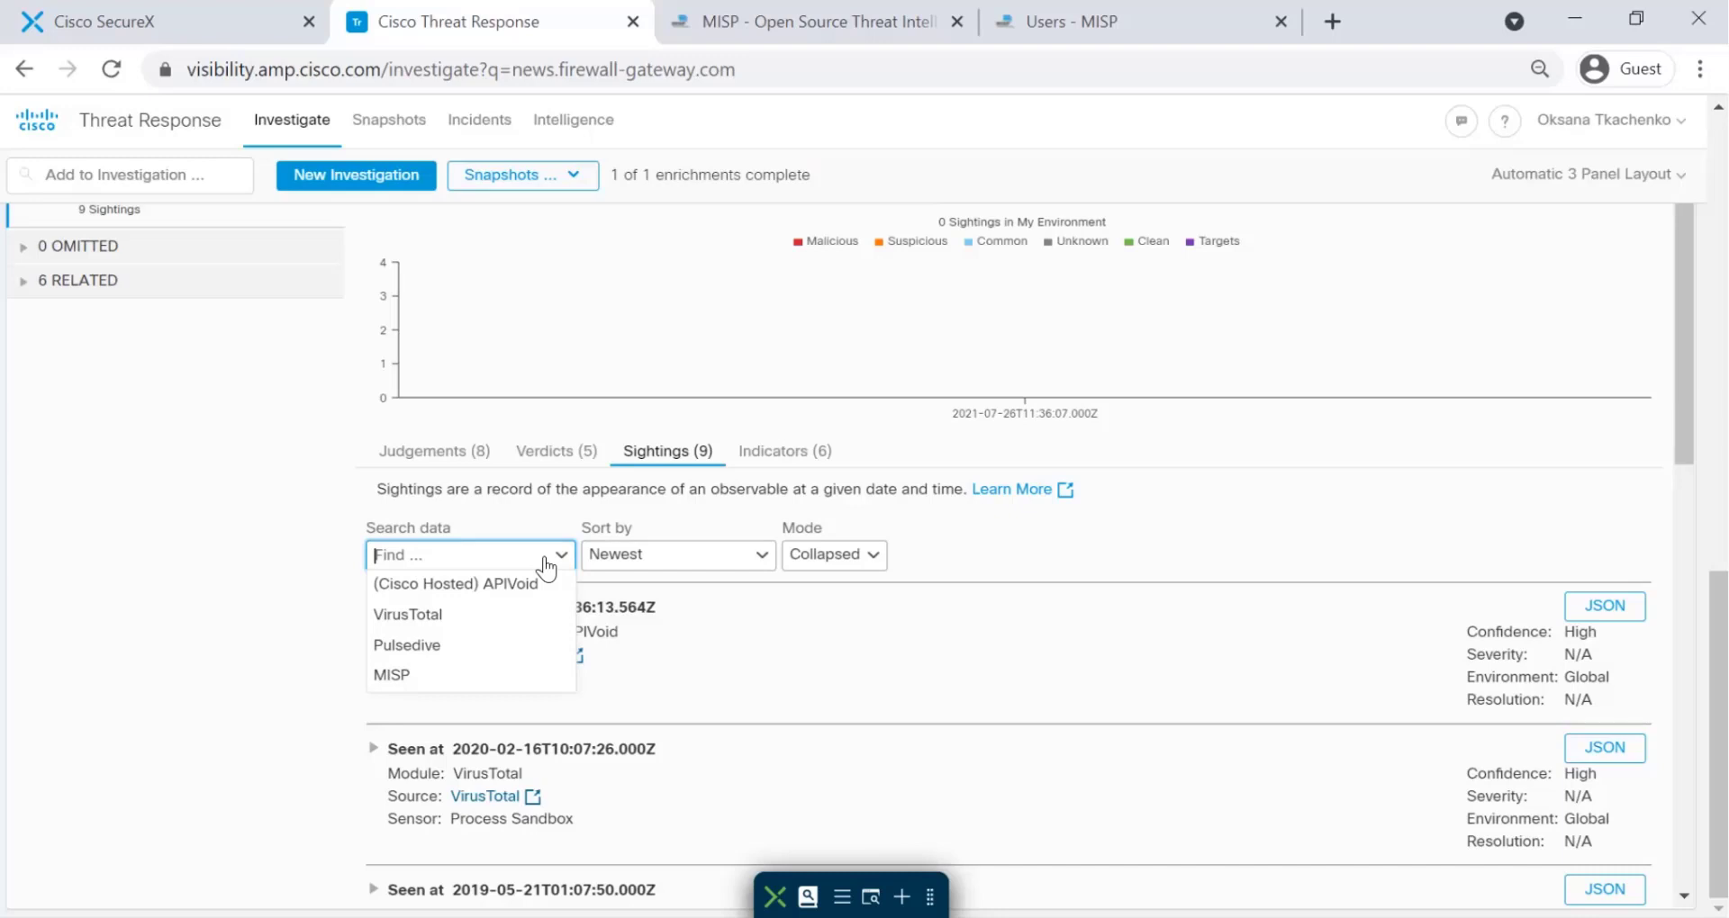
click(444, 674)
scroll(598, 722, down, 3)
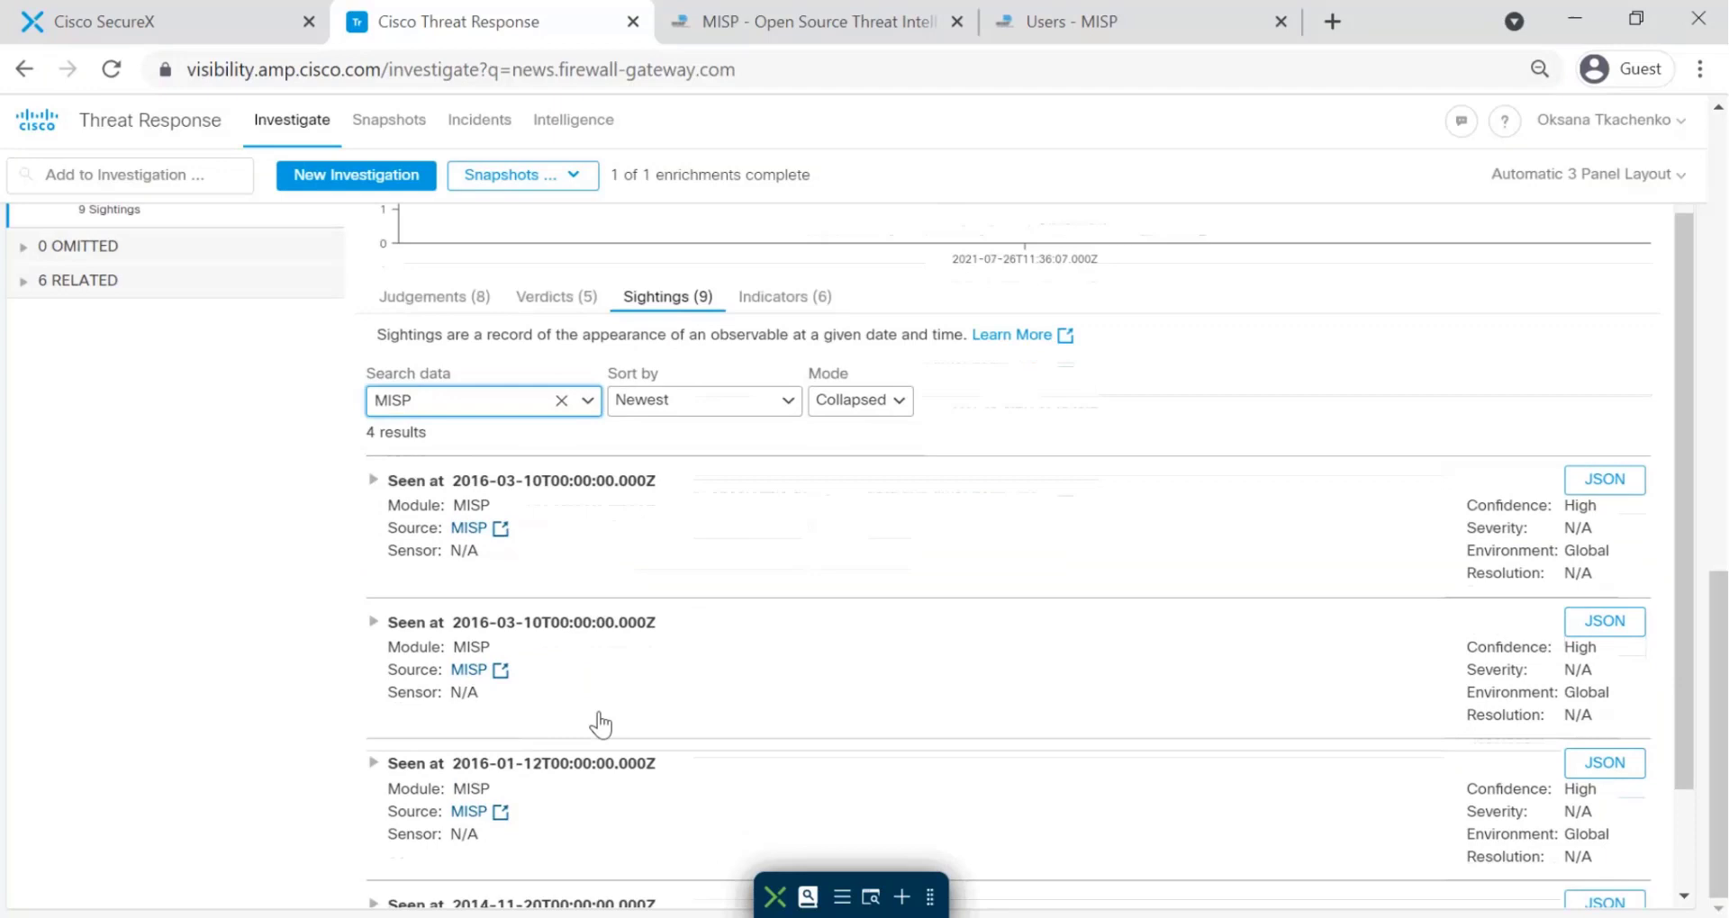
scroll(754, 315, up, 2)
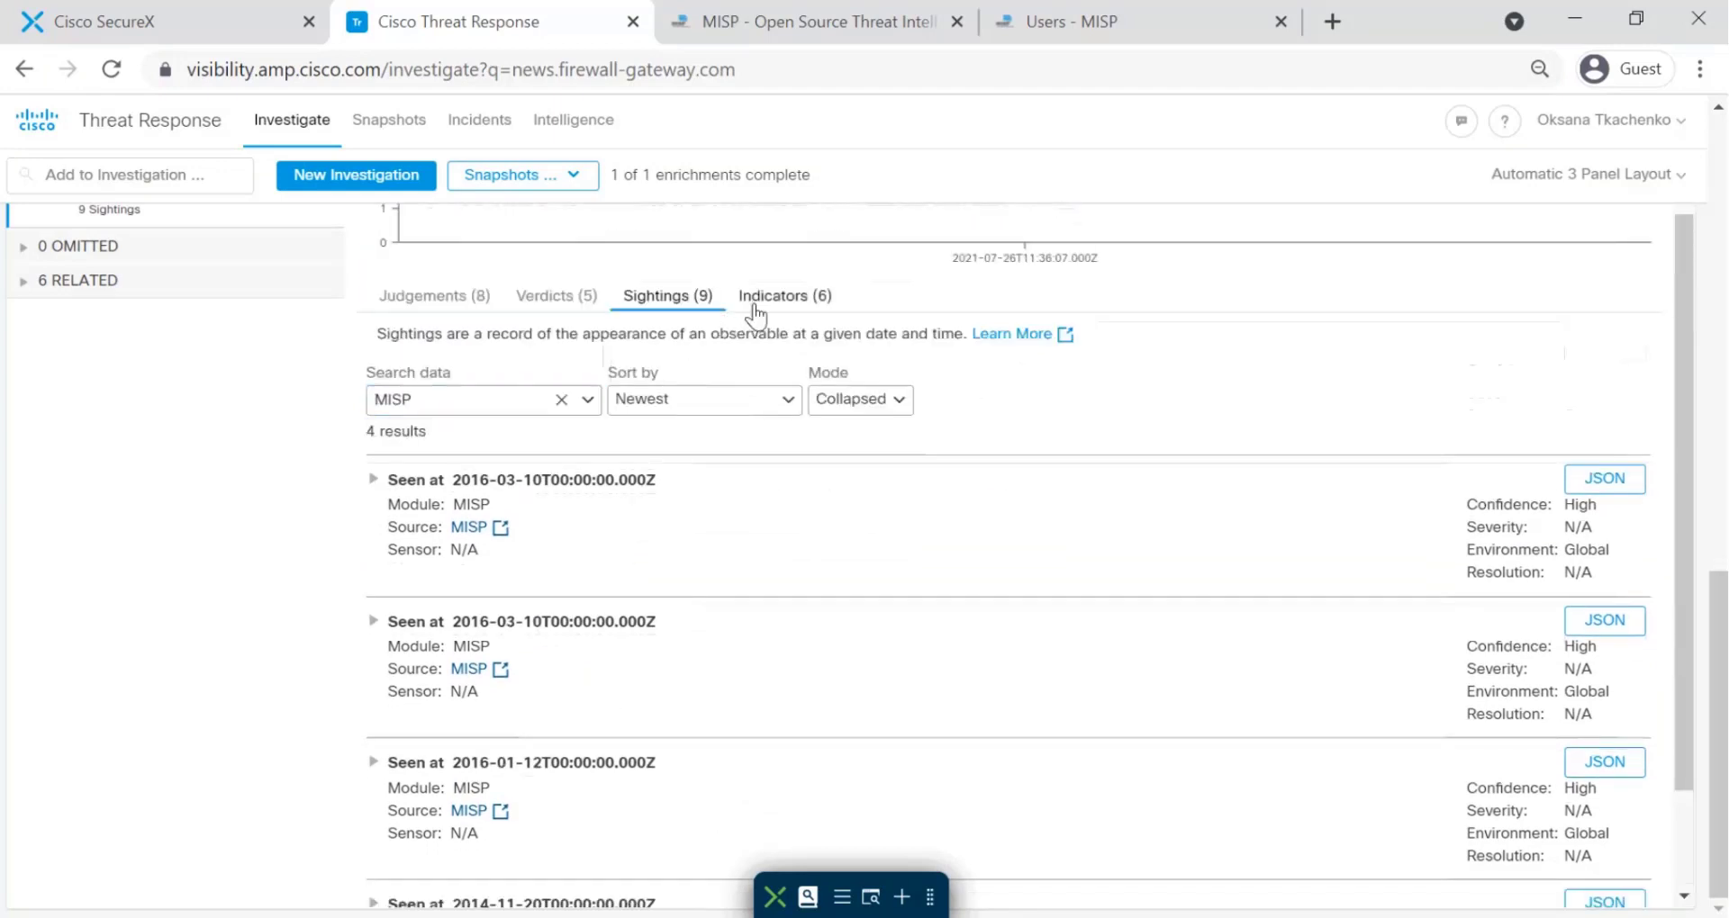
Show the domain's Indicators filtered to MISP (4 results)
click(752, 304)
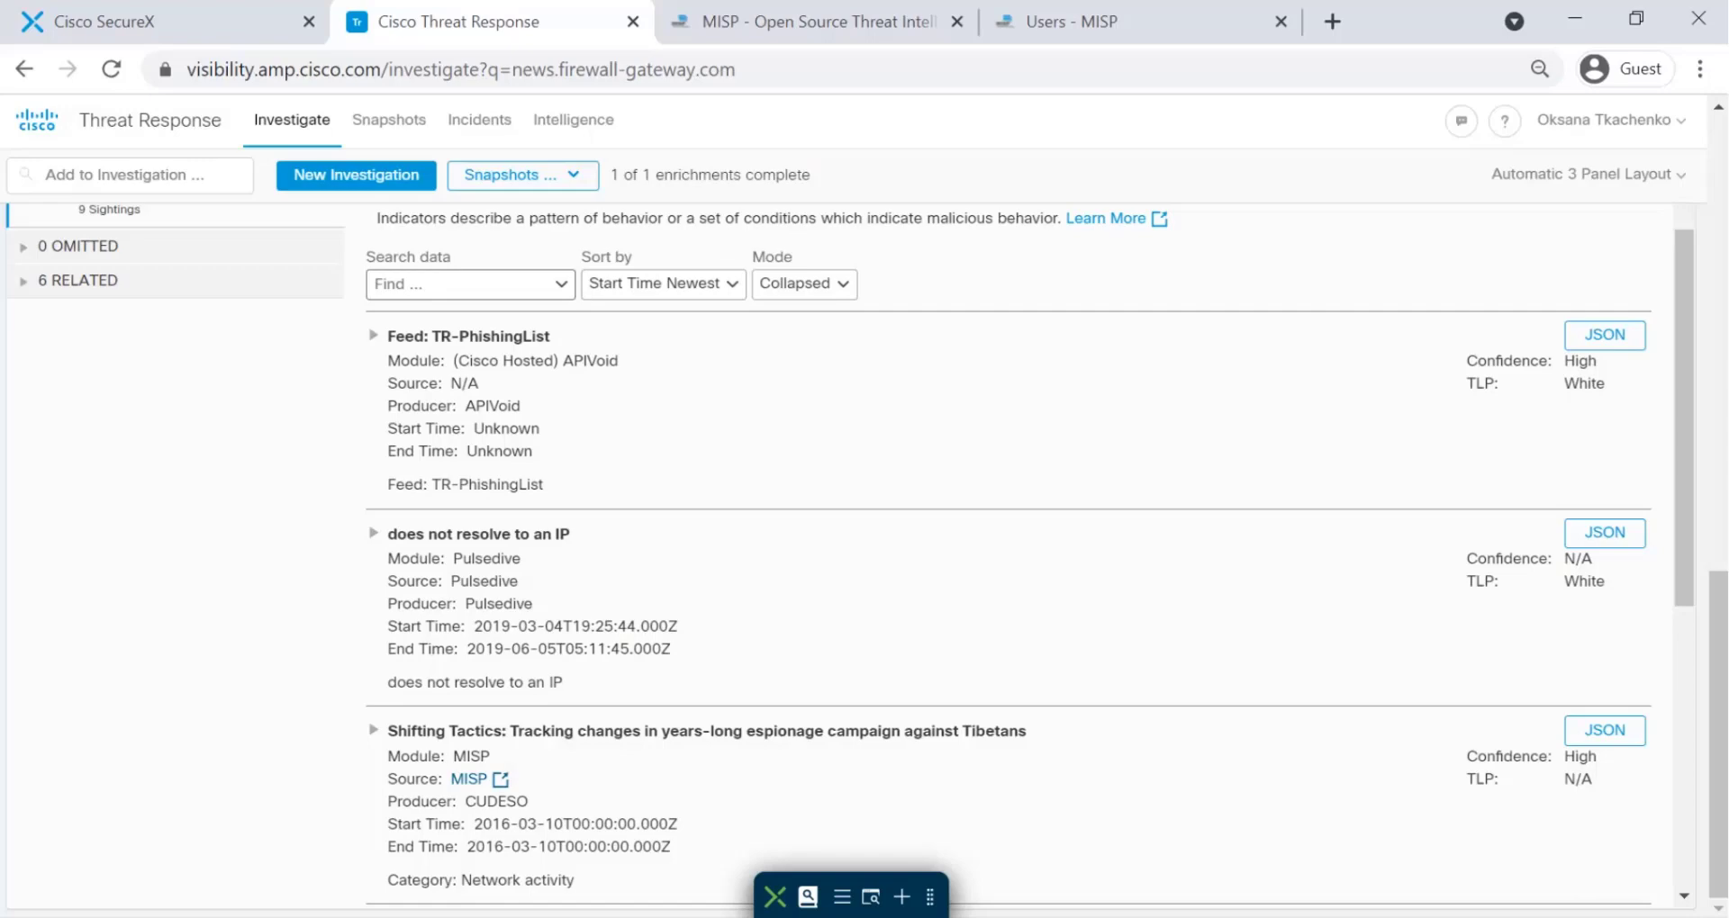
click(463, 283)
click(459, 375)
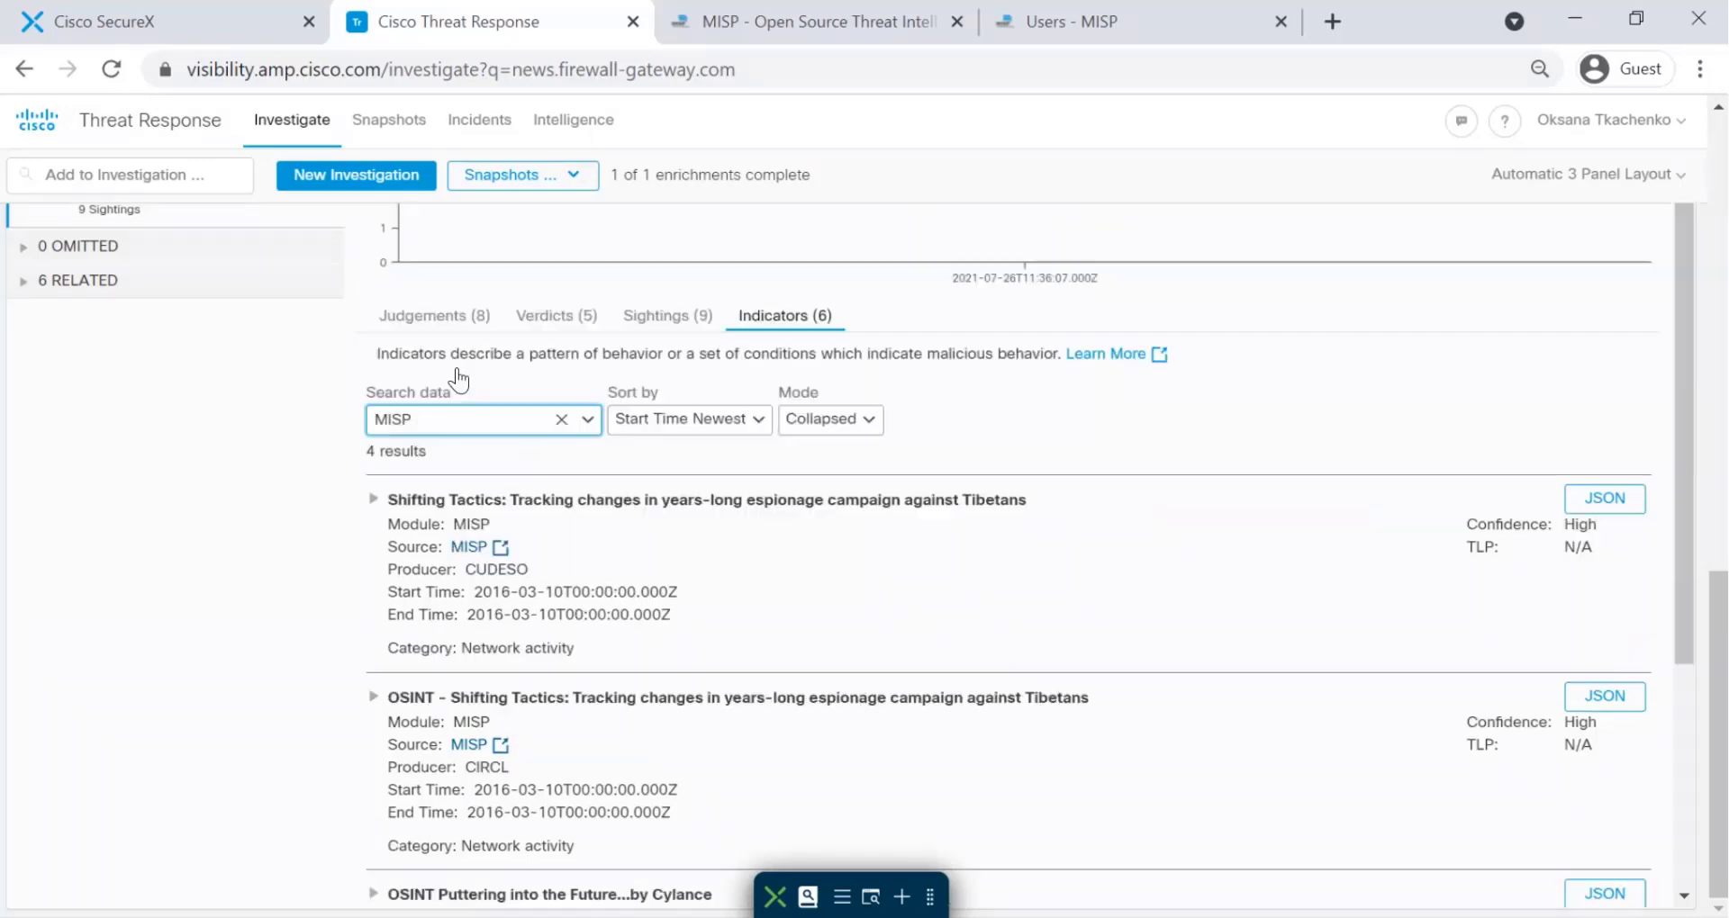
Open MISP Event #1538 from the first indicator's source, then return to the investigation
click(468, 548)
key(ctrl+shift+Tab)
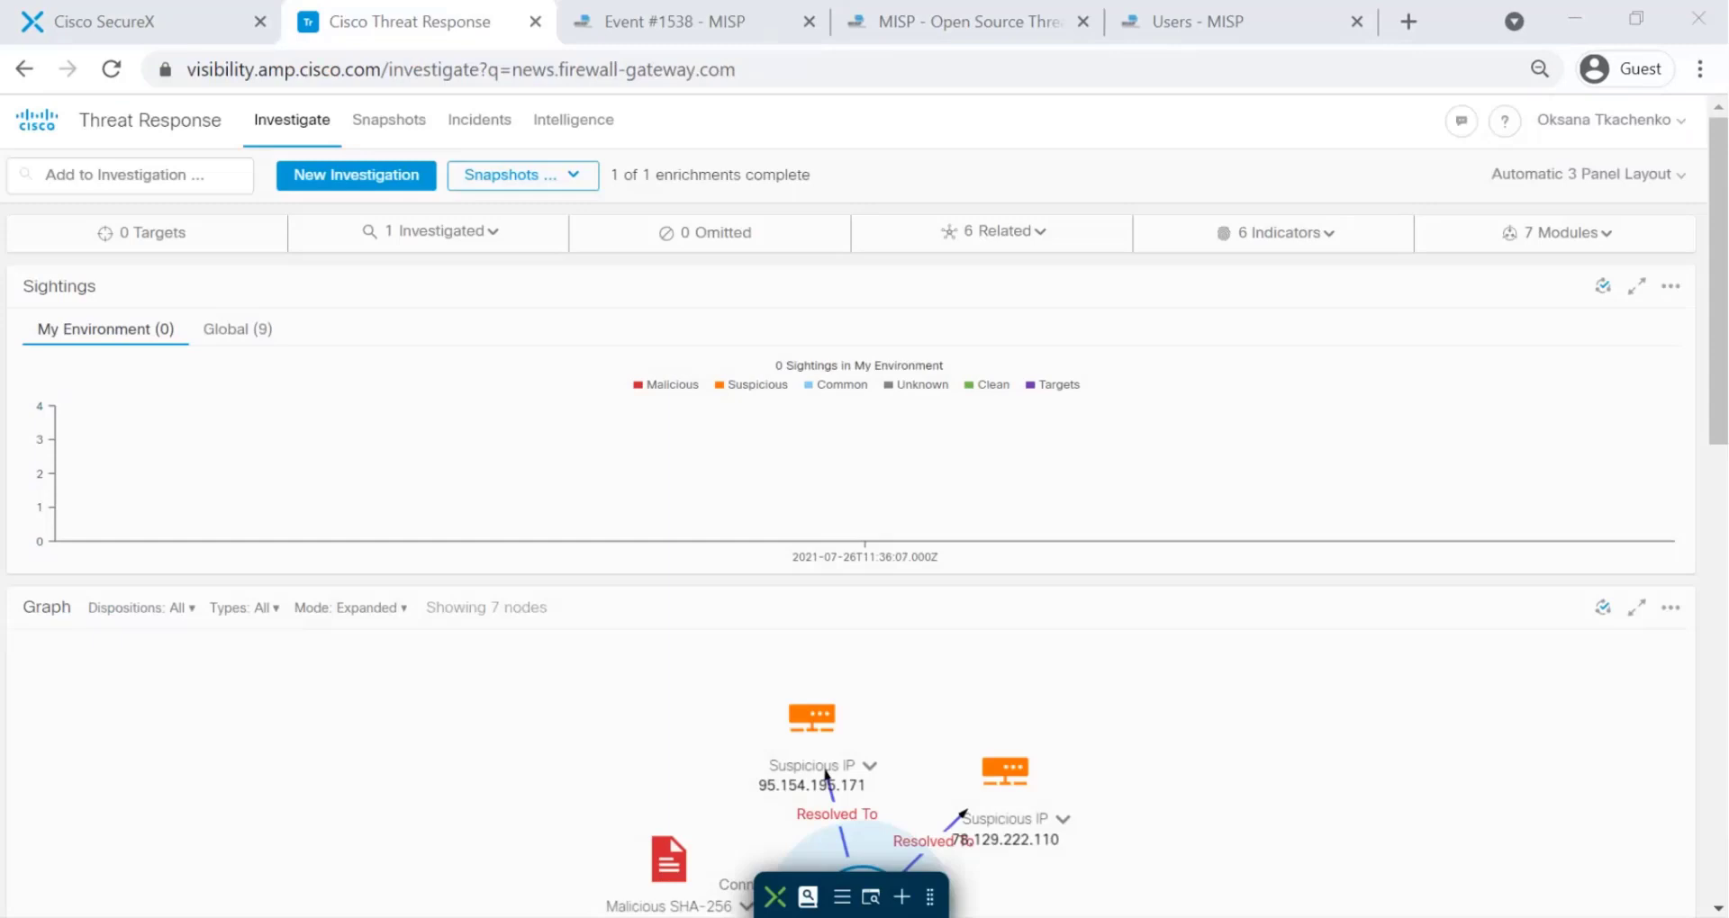